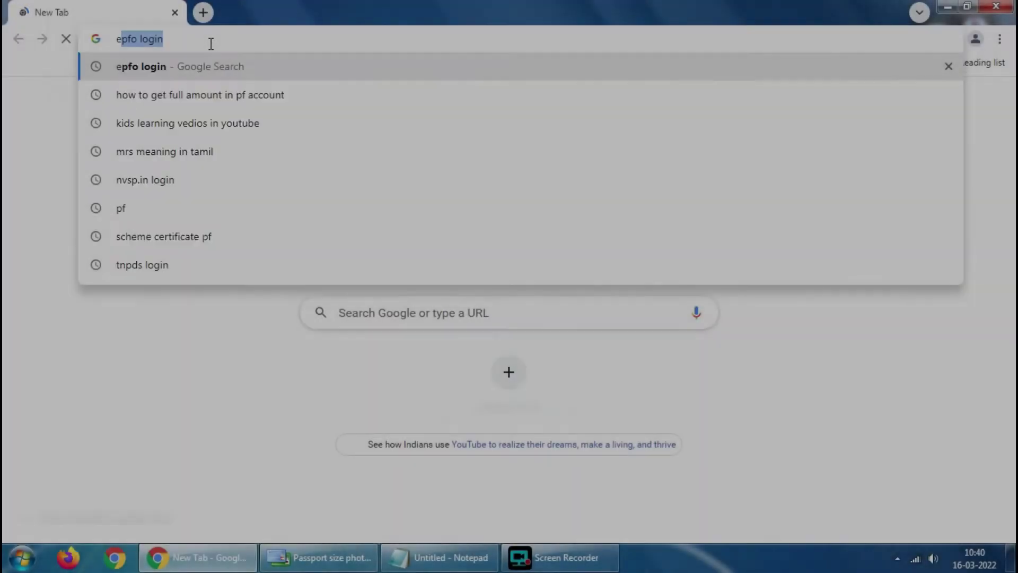
# - Search Google for 'epfo login' and open the EPFO UAN member portal result
pyautogui.write('pfo')
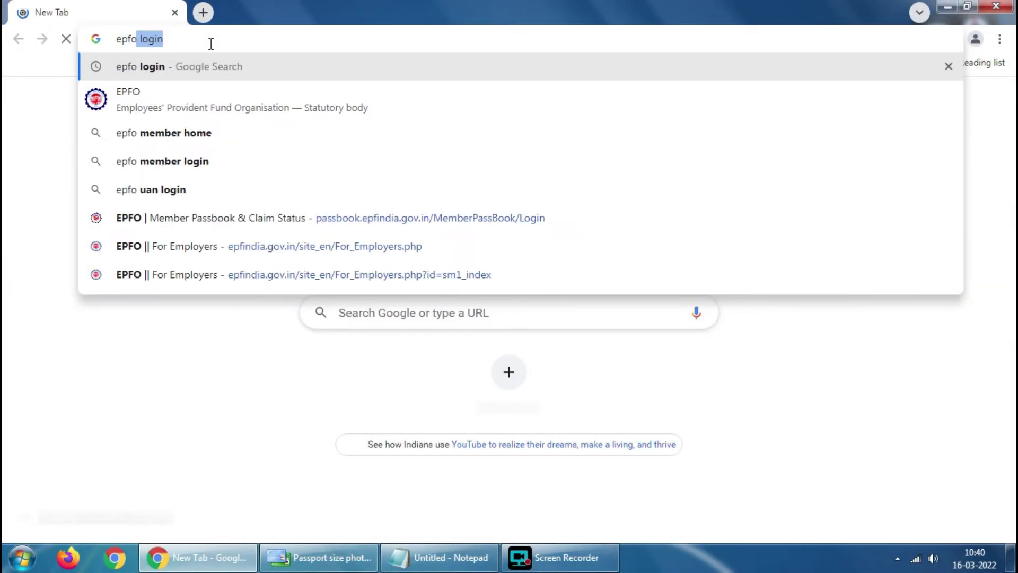
pyautogui.press('Down')
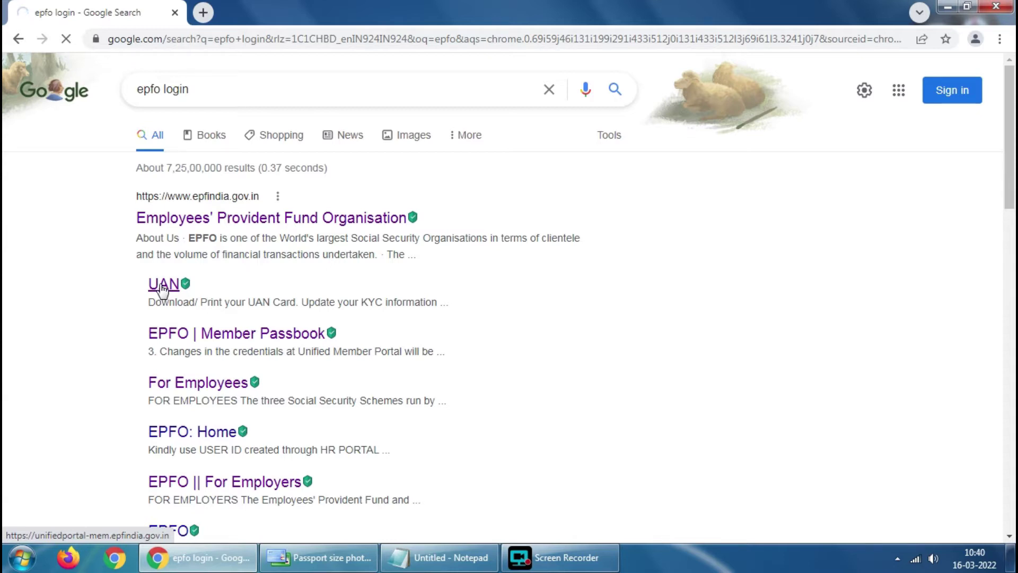
pyautogui.click(161, 287)
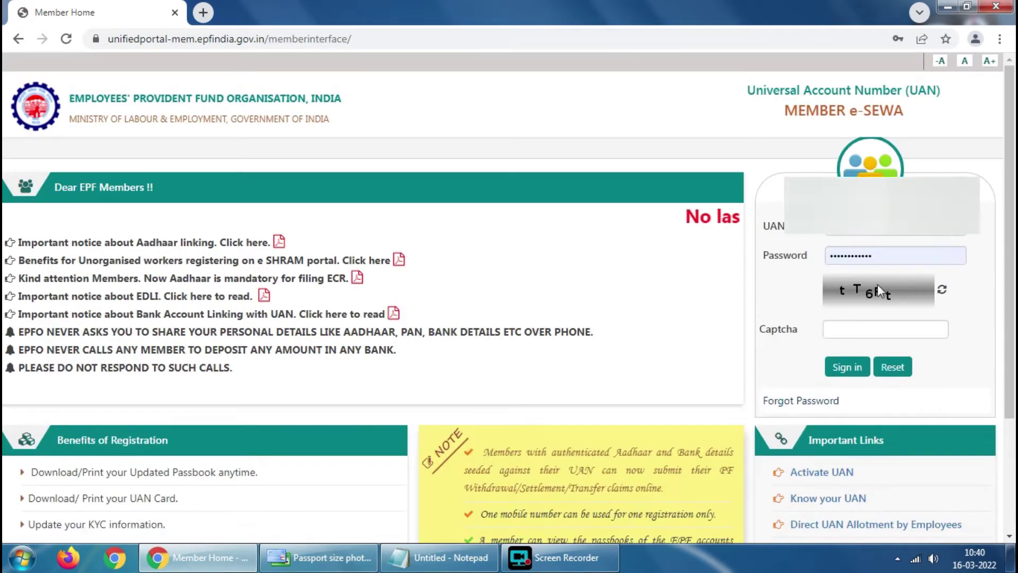
# - Enter the login captcha, retyping it after a mistake, and sign in to the member account
pyautogui.click(861, 328)
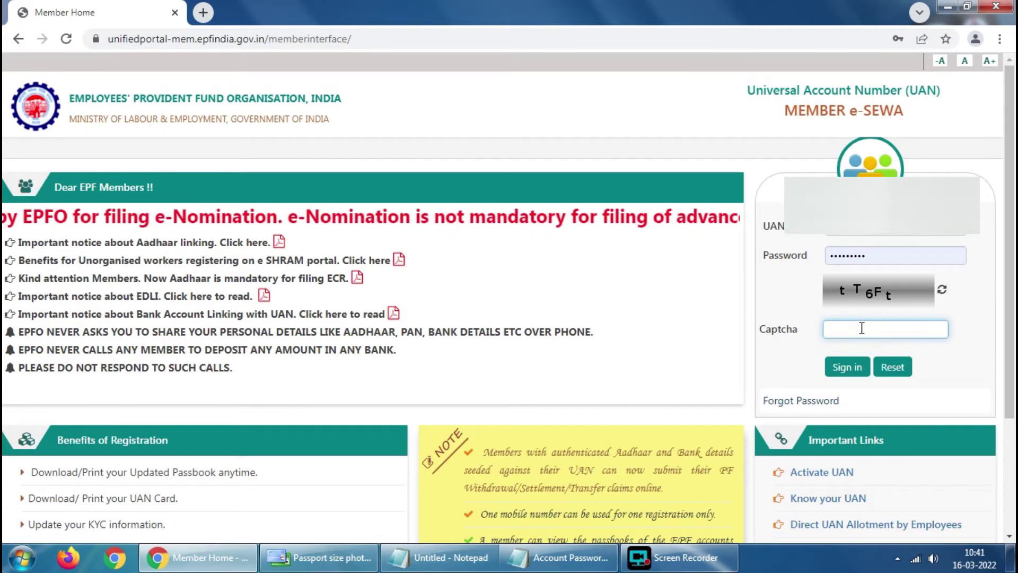
pyautogui.write('tT')
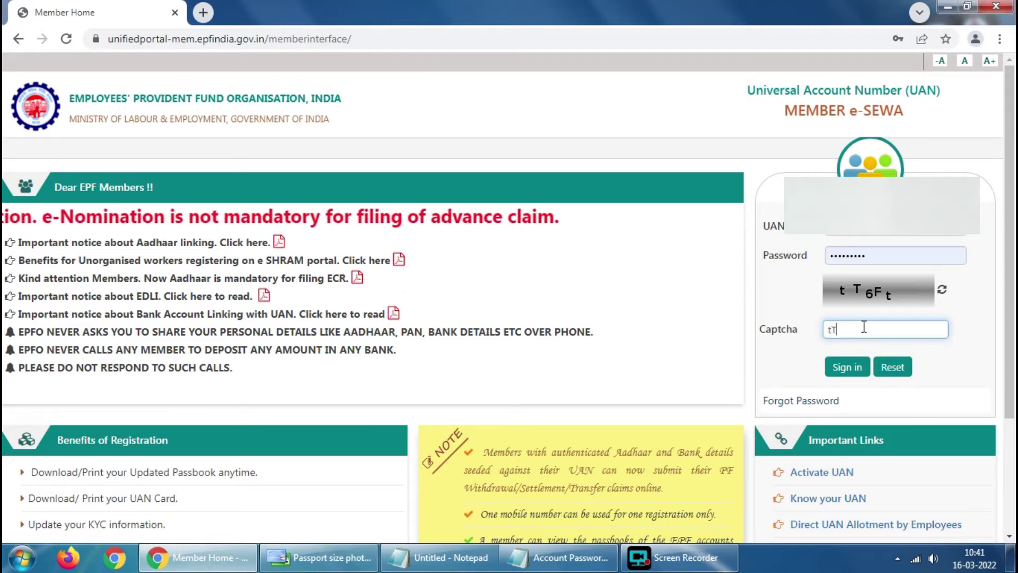
pyautogui.write('6')
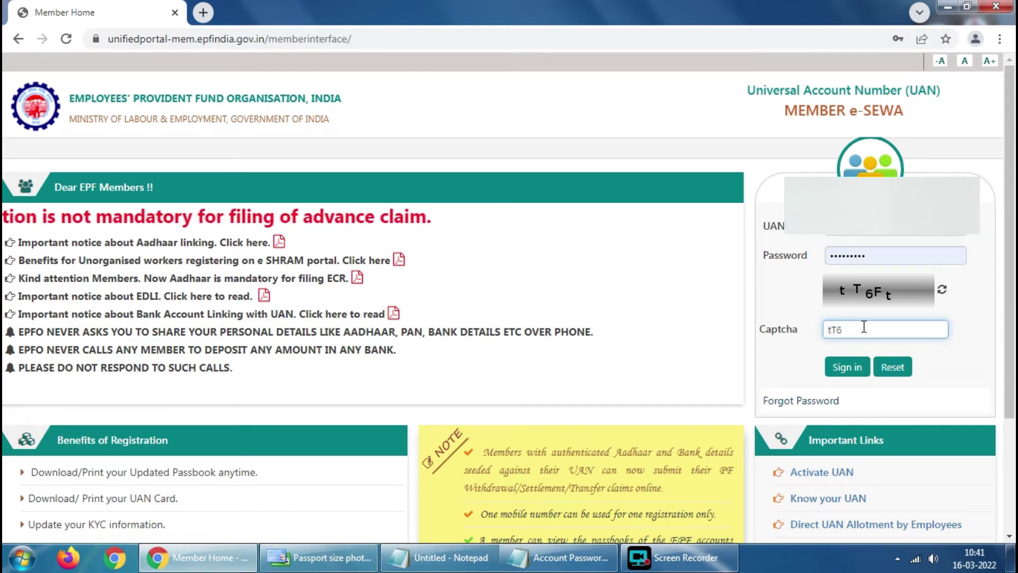
pyautogui.write('f')
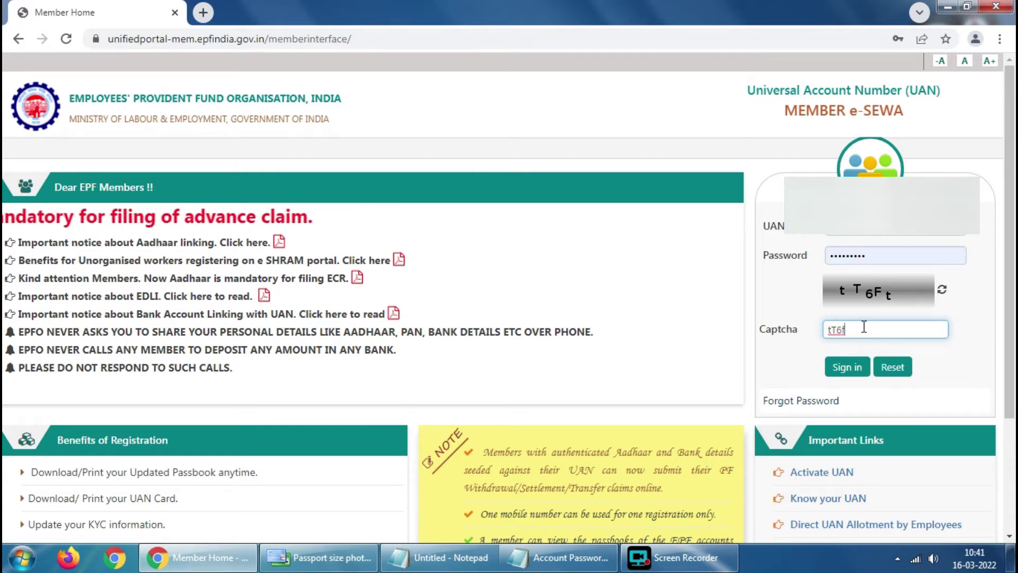
pyautogui.hotkey('ctrl', 'a')
pyautogui.press('BackSpace')
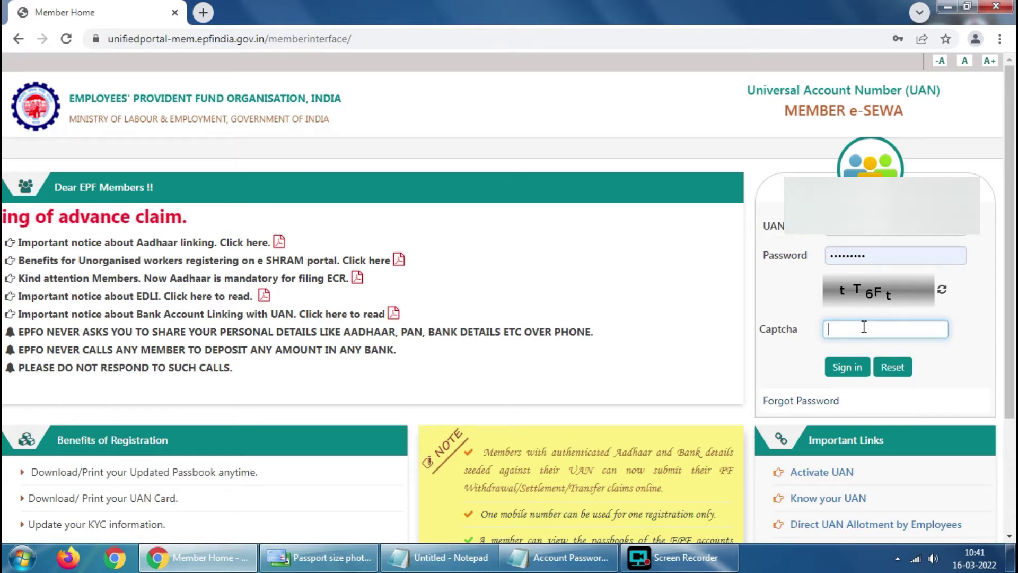
pyautogui.write('t')
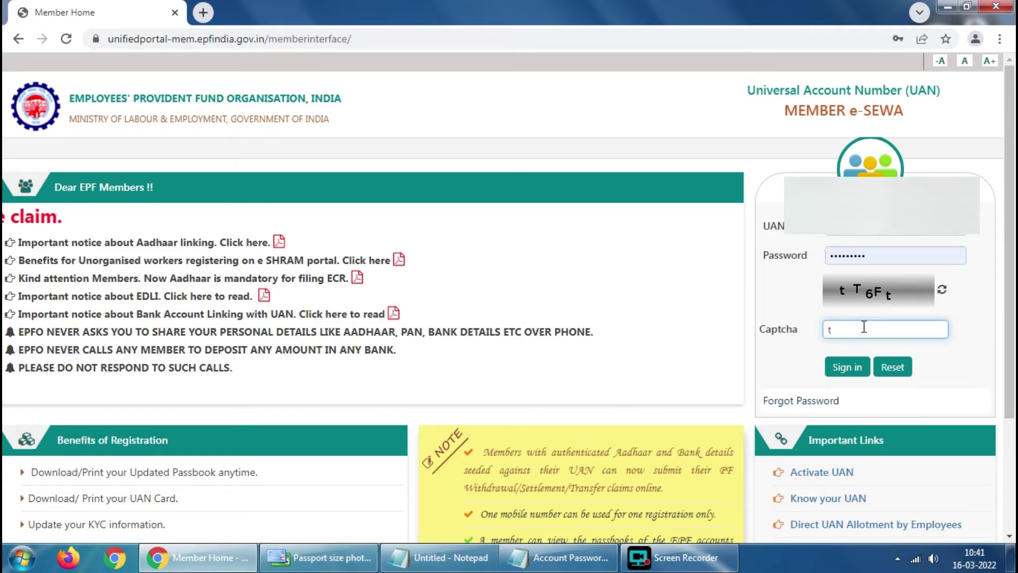
pyautogui.write('T6Ft')
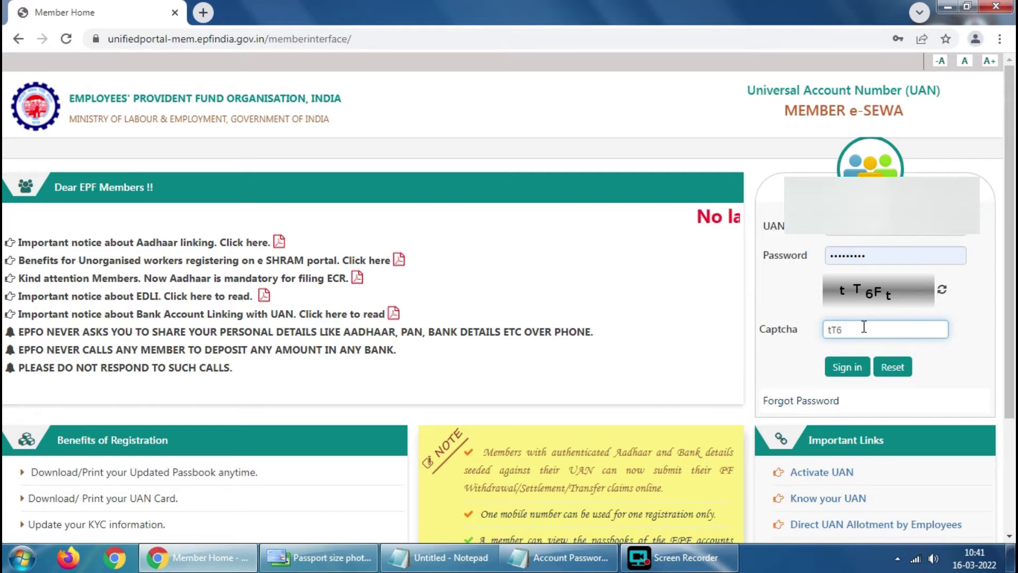
pyautogui.click(834, 373)
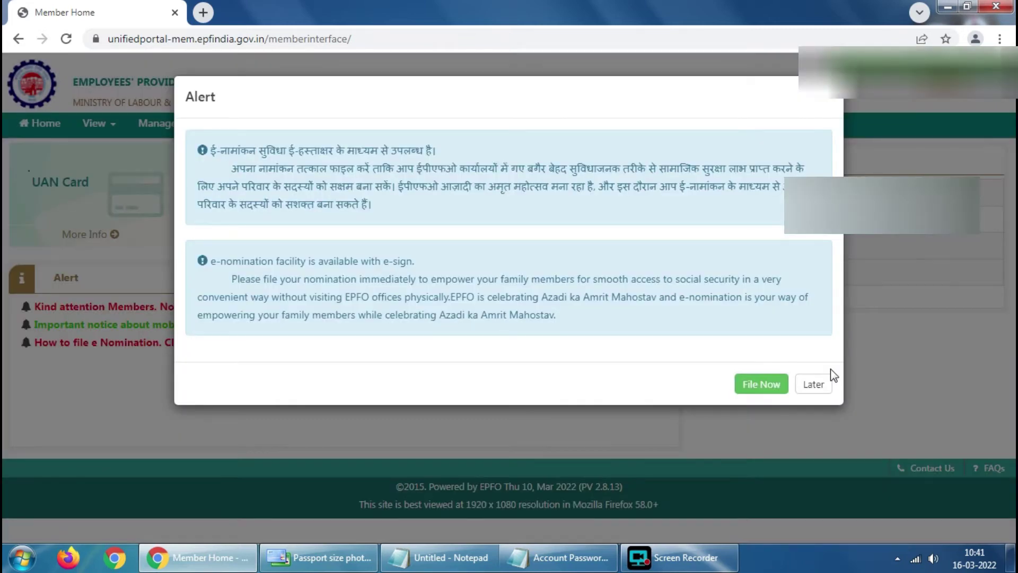
# - Postpone the e-nomination alert, view the member's profile, and browse the Account and Manage menus
pyautogui.click(824, 383)
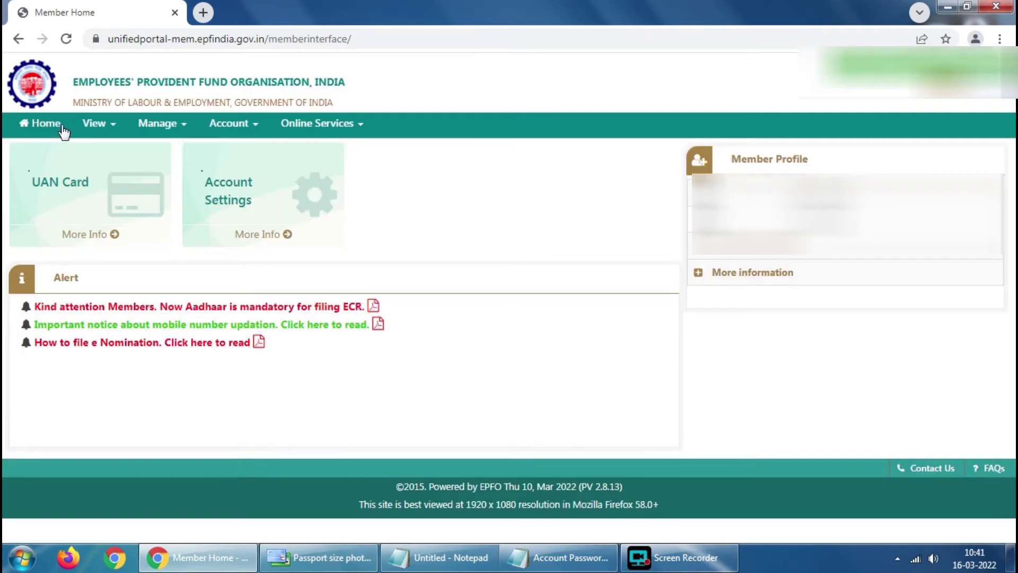
pyautogui.click(101, 129)
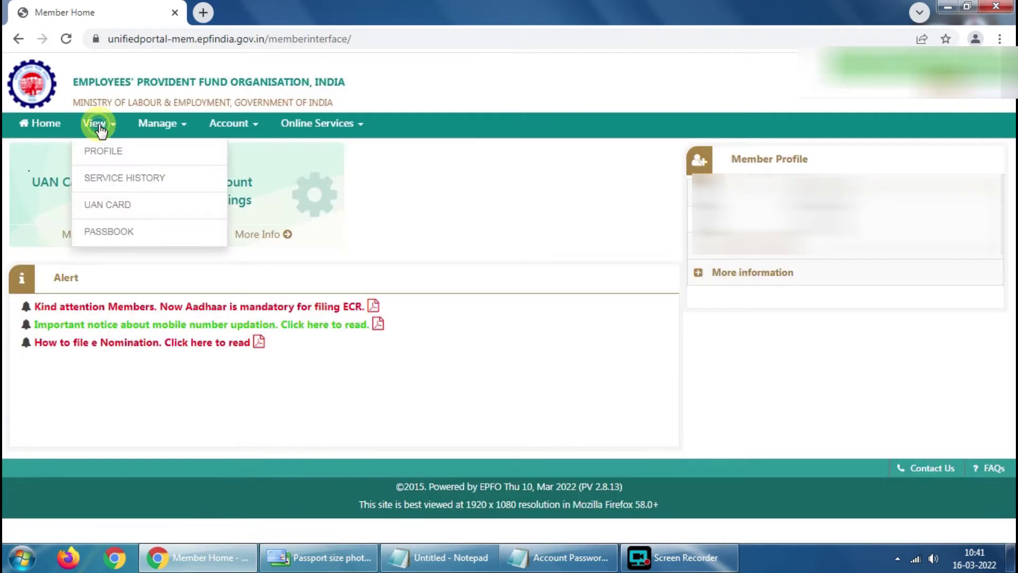
pyautogui.click(114, 160)
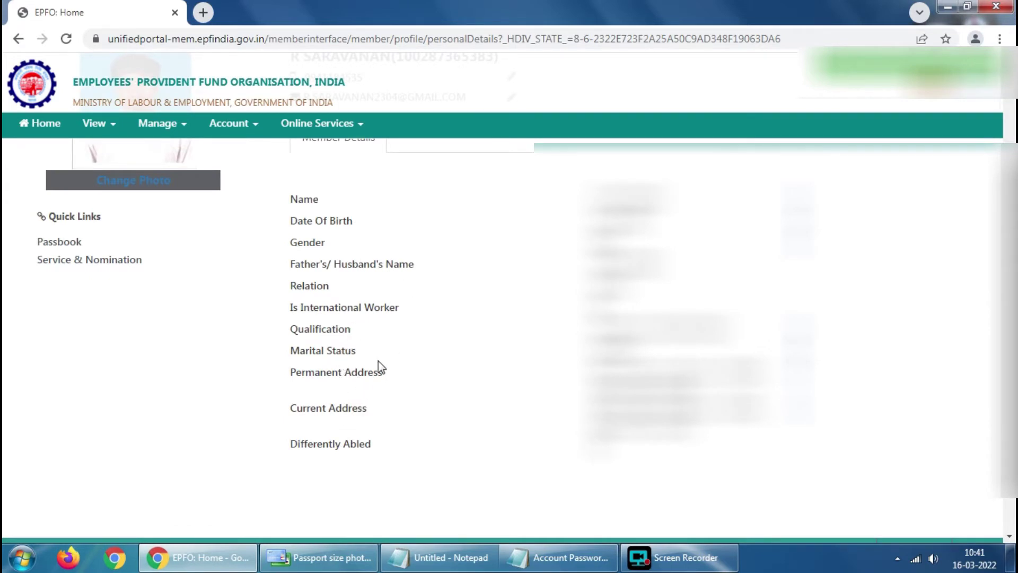
pyautogui.scroll(-1, 416, 359)
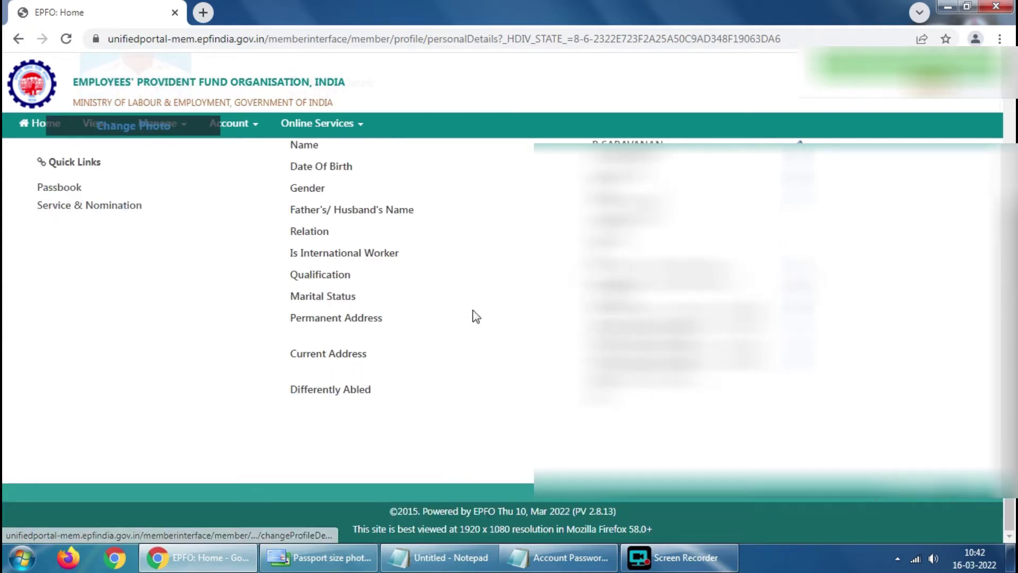
pyautogui.scroll(3, 264, 191)
pyautogui.click(226, 125)
pyautogui.click(170, 127)
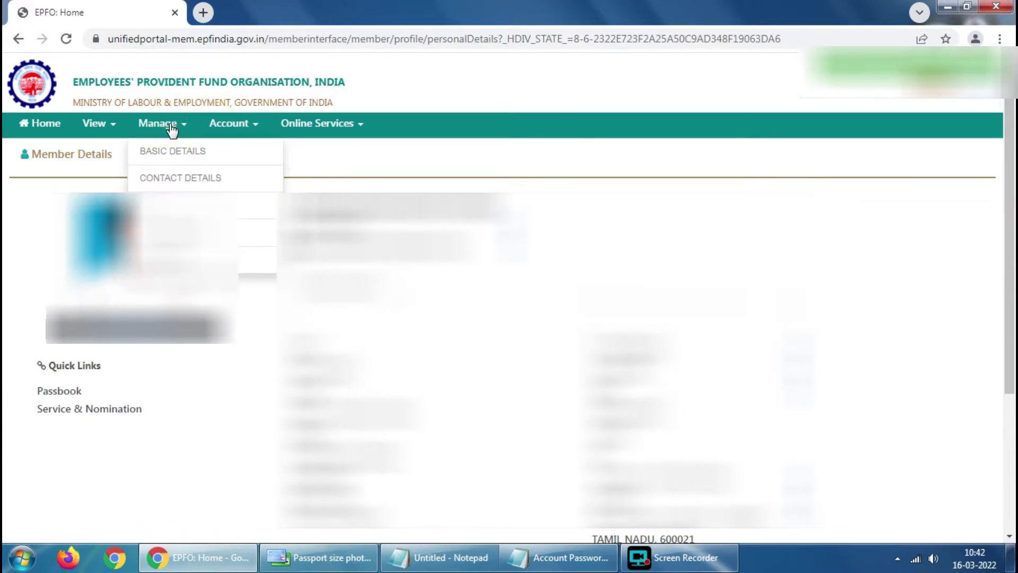
# - Open e-Nomination, set Having Family to Yes, and fill in the family member's Aadhaar number
pyautogui.click(159, 232)
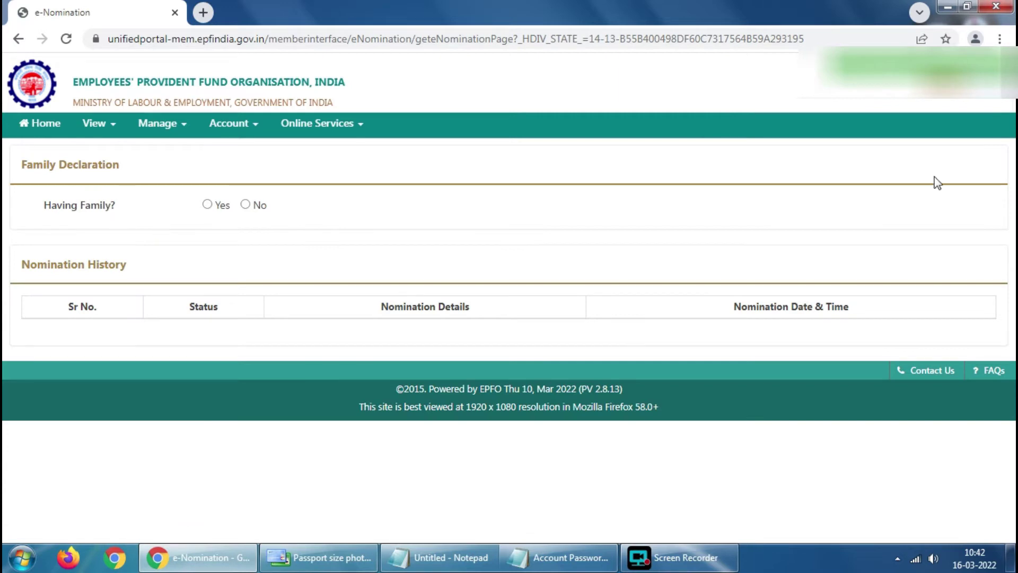
pyautogui.click(207, 205)
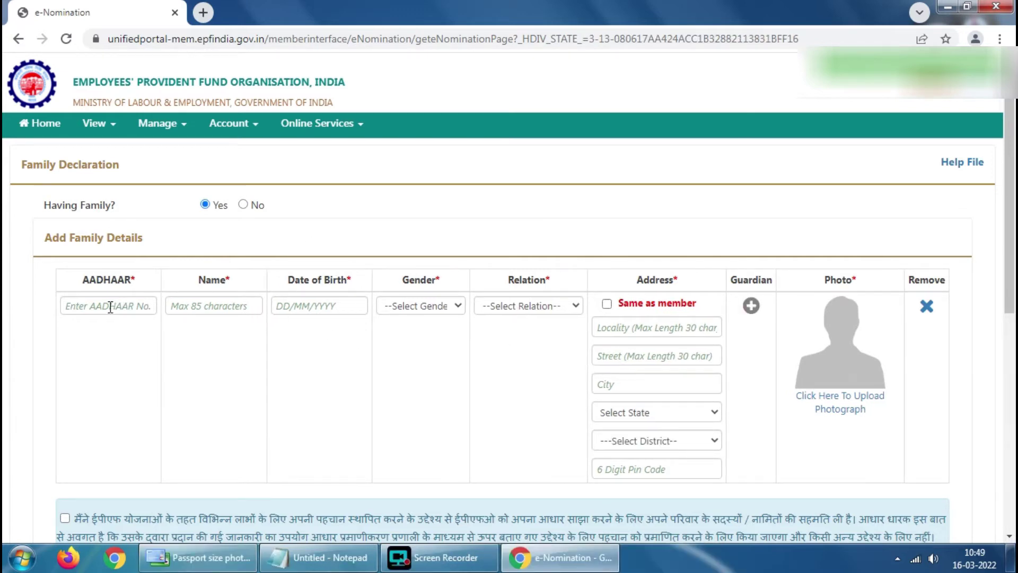
pyautogui.click(109, 306)
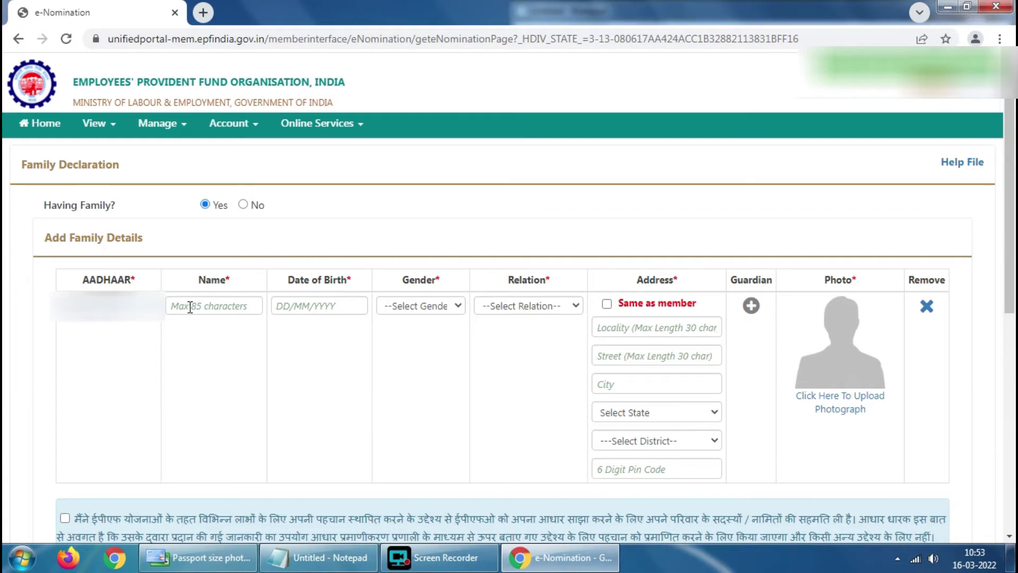
# - Enter the family member's full name, correcting its mistyped ending
pyautogui.click(190, 307)
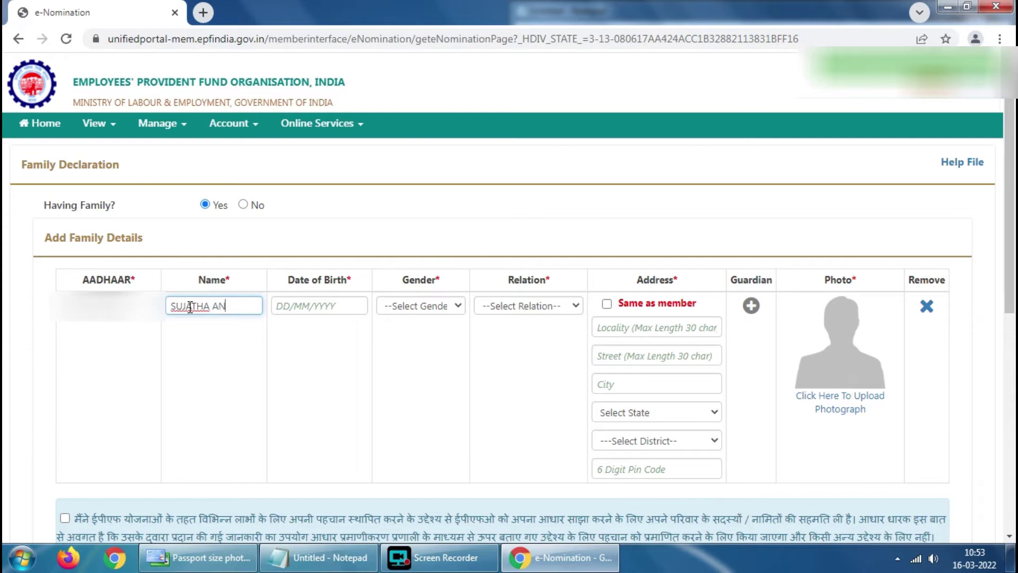
pyautogui.moveTo(190, 308); pyautogui.dragTo(173, 306)
pyautogui.moveTo(234, 303); pyautogui.dragTo(266, 307)
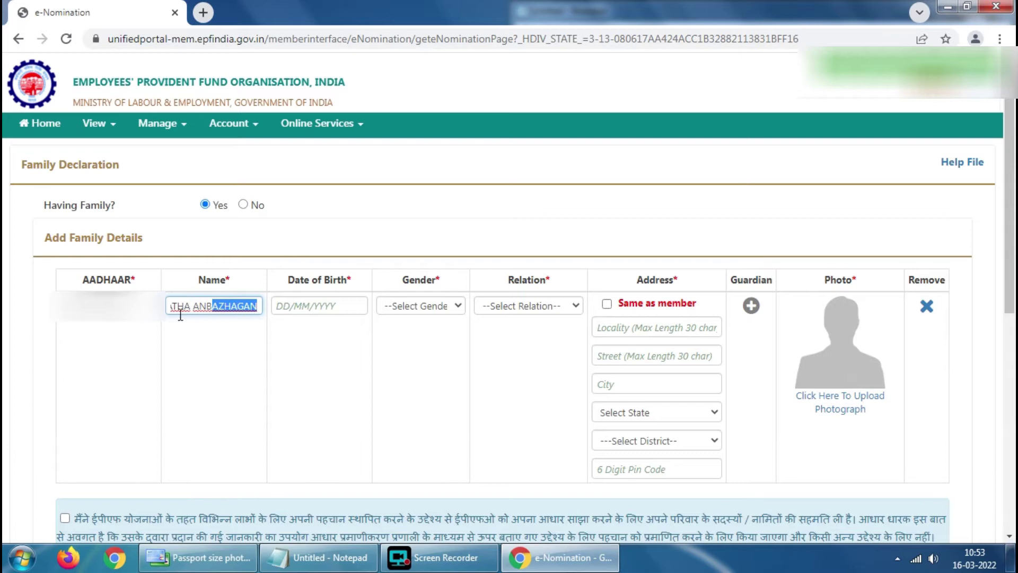
pyautogui.click(304, 307)
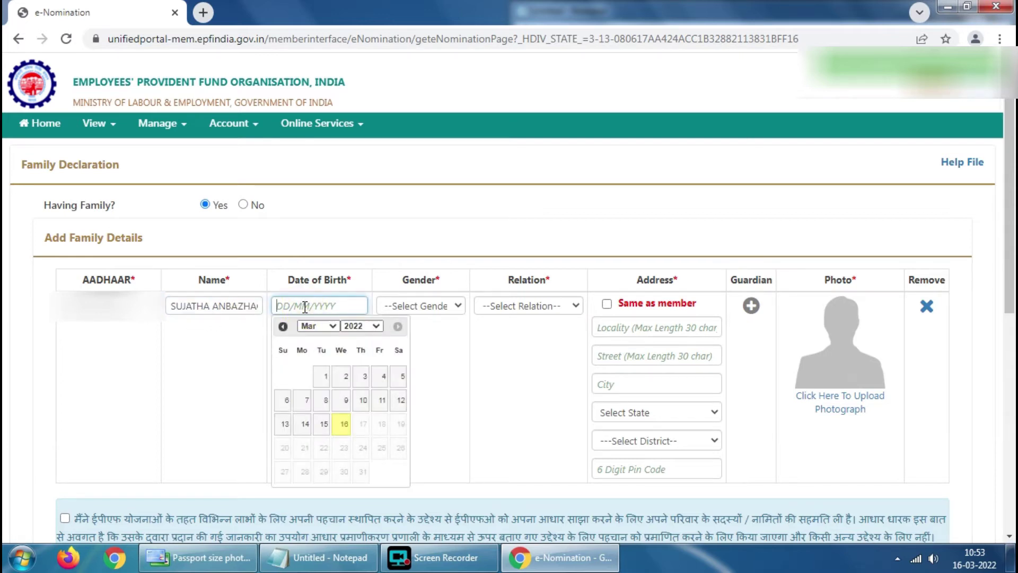
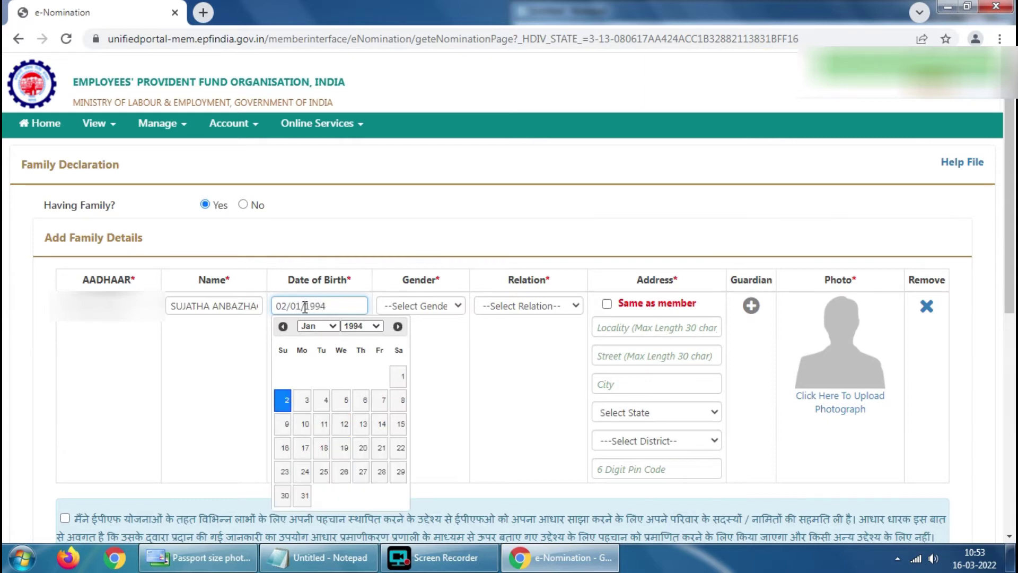
pyautogui.click(415, 332)
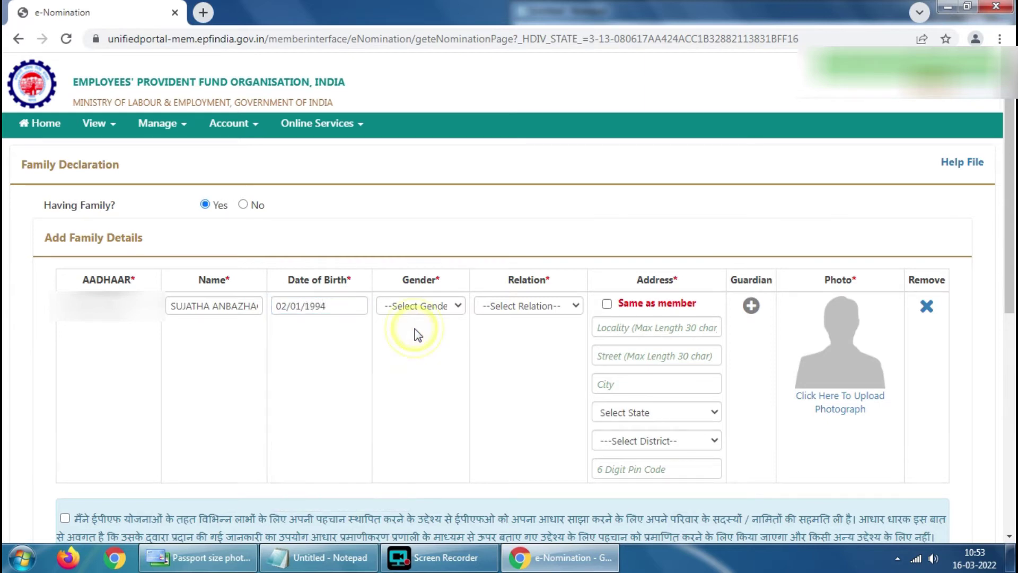
pyautogui.click(458, 306)
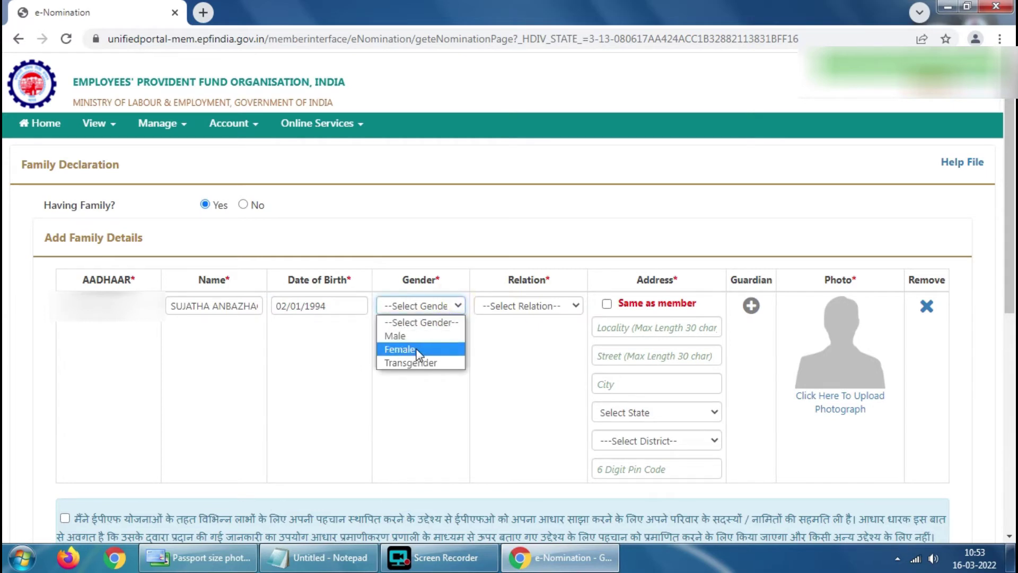
pyautogui.click(419, 350)
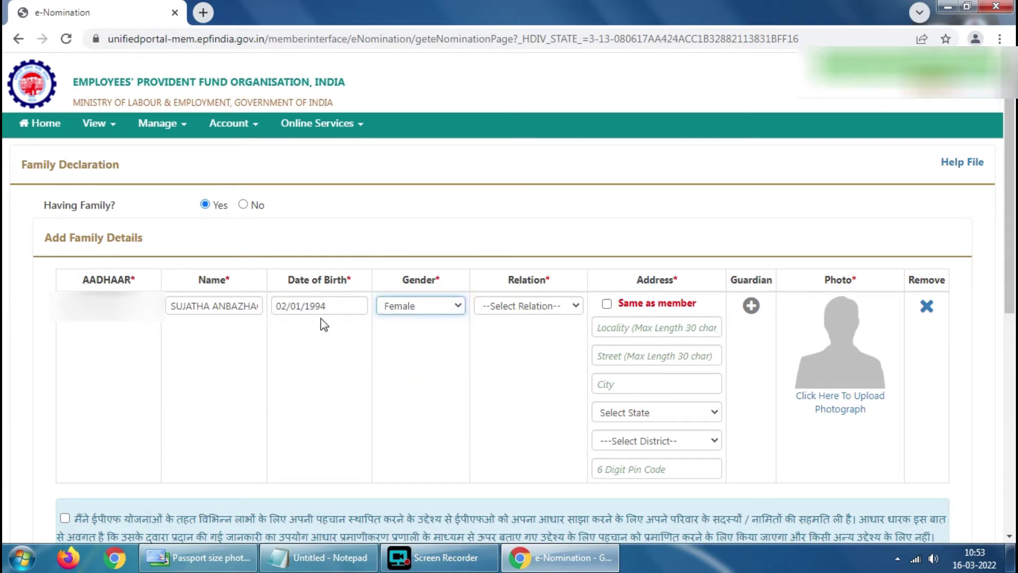
pyautogui.click(577, 308)
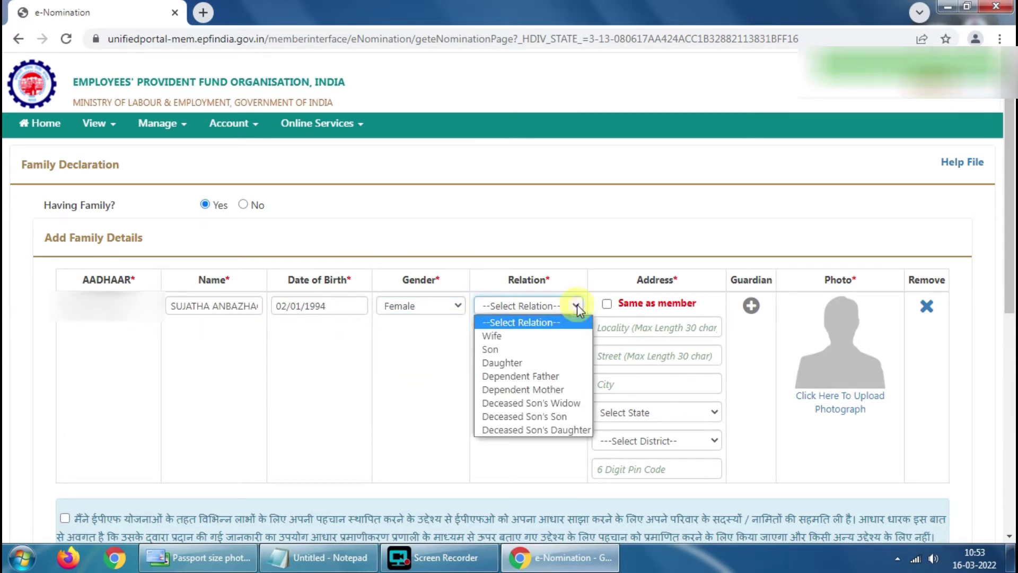
pyautogui.click(509, 334)
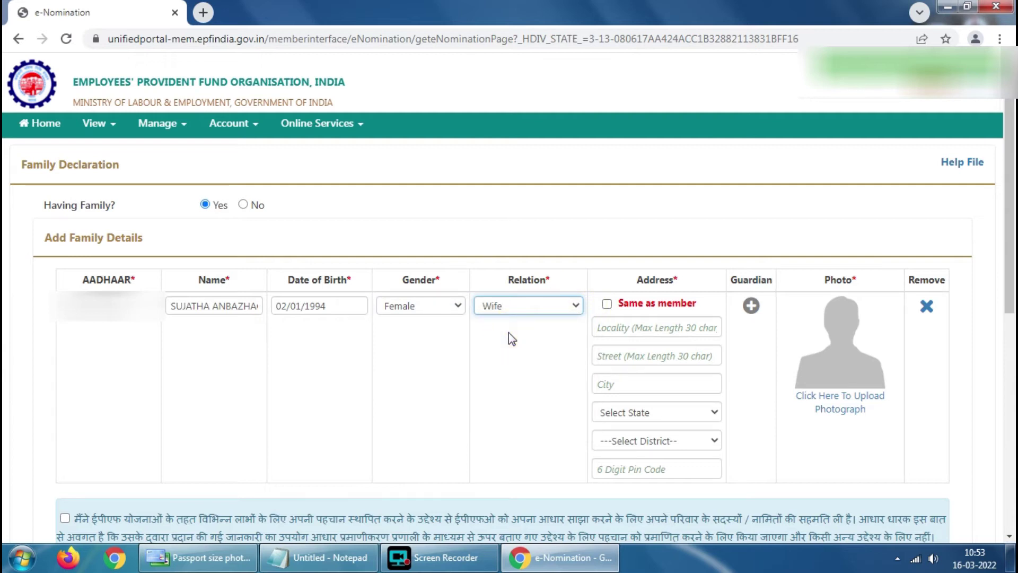
# - Set the nominee's address to be the same as the member's
pyautogui.click(607, 305)
pyautogui.scroll(-1, 615, 341)
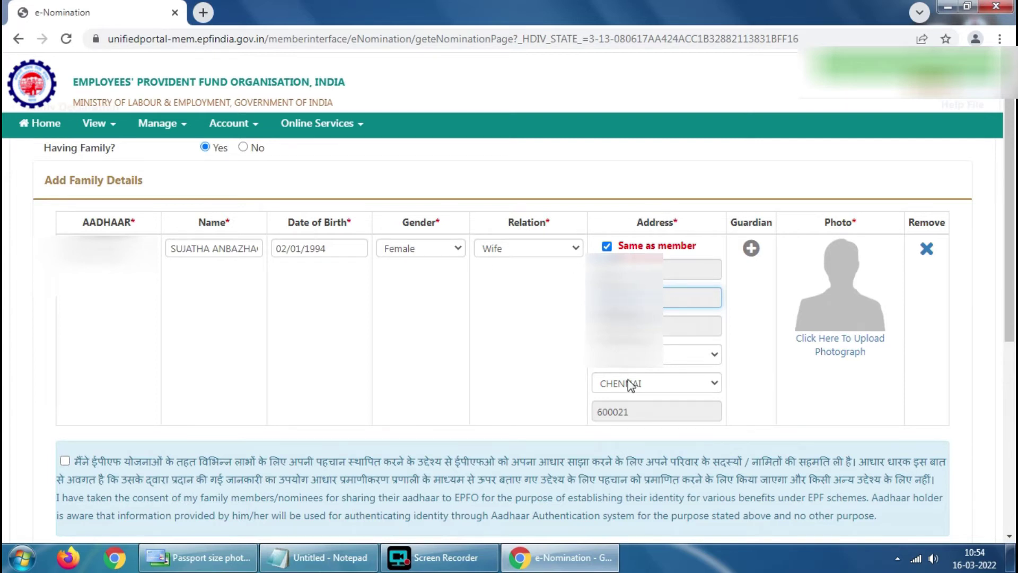
pyautogui.scroll(1, 284, 262)
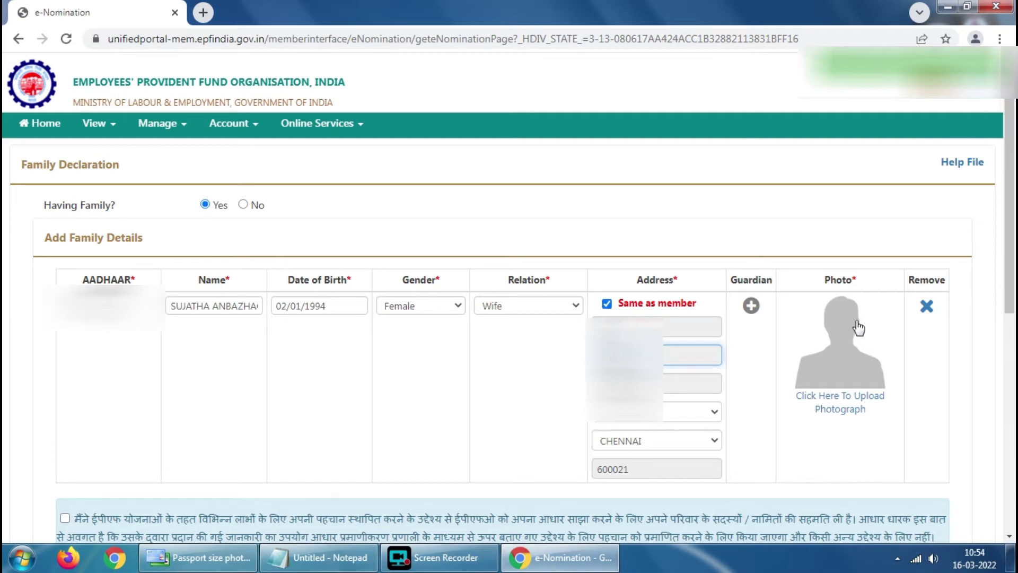
# - Upload the nominee's passport-size photograph and confirm the upload success message
pyautogui.click(844, 398)
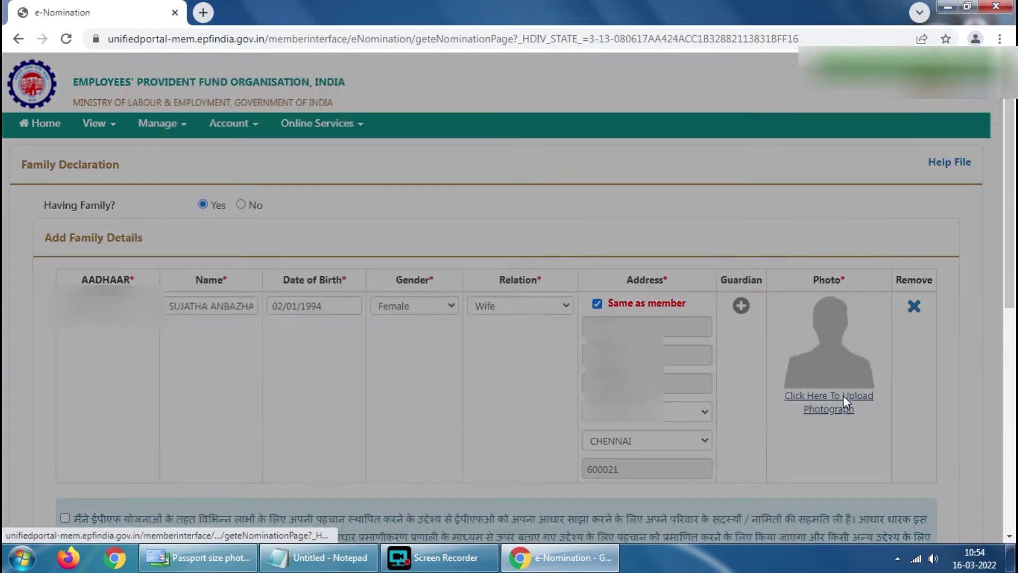
pyautogui.click(225, 265)
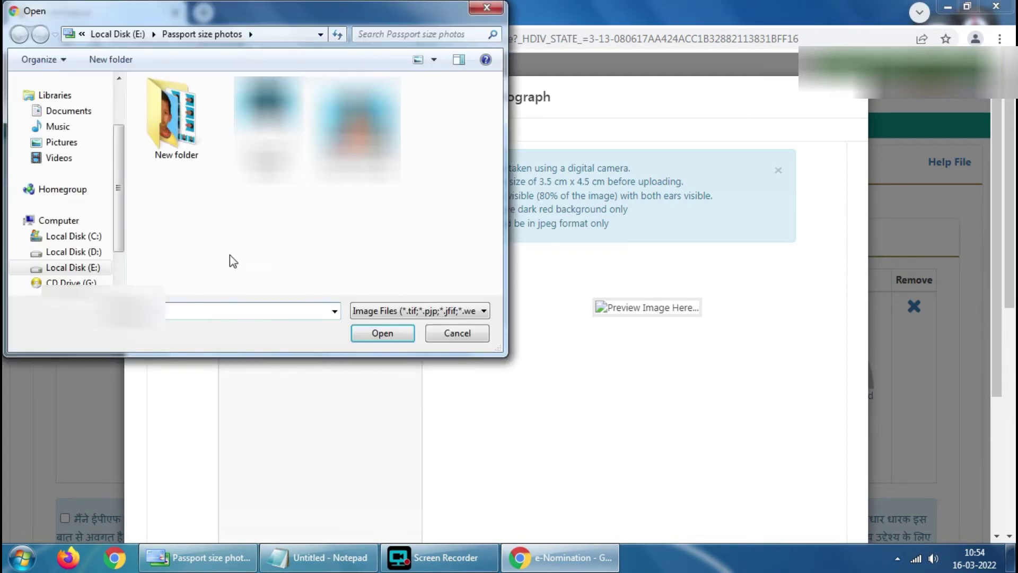
pyautogui.click(356, 130)
pyautogui.click(380, 333)
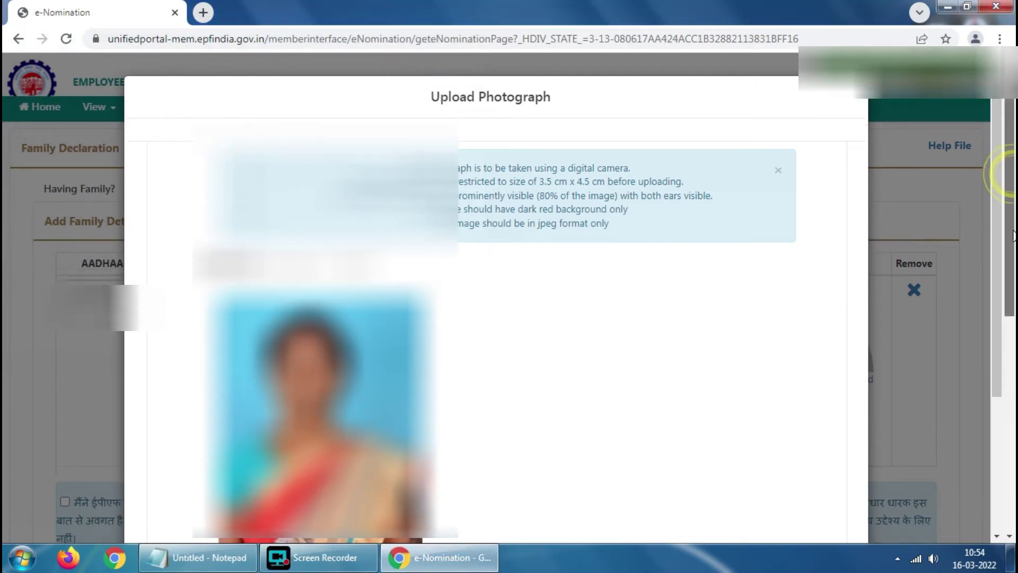
pyautogui.scroll(-5, 992, 250)
pyautogui.scroll(-1, 999, 350)
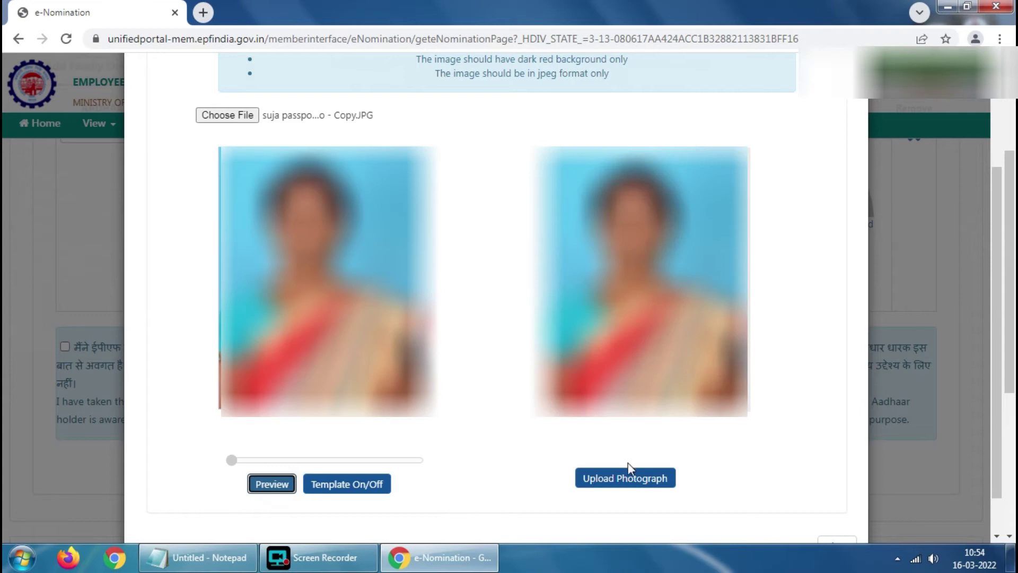
pyautogui.click(616, 479)
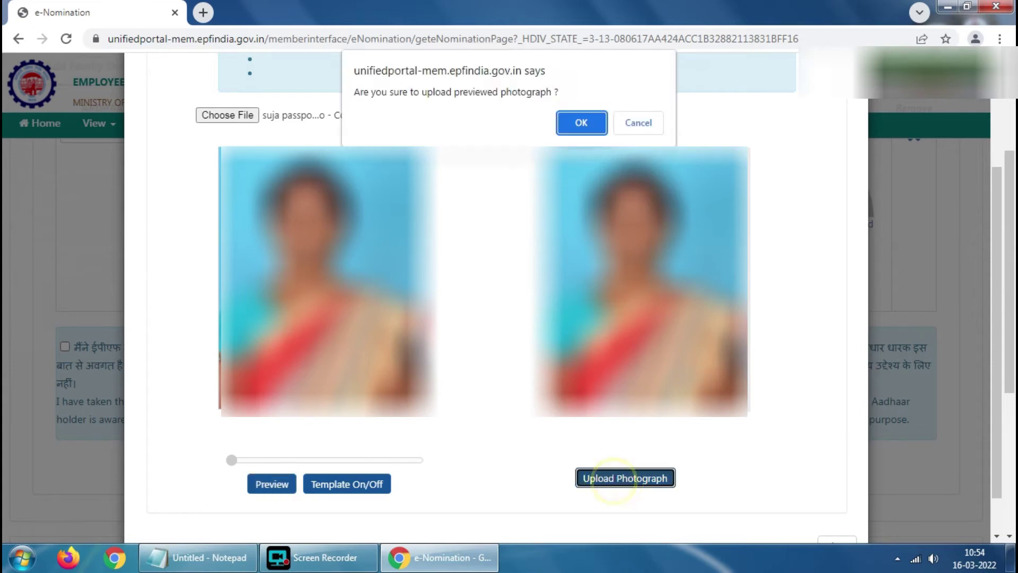
pyautogui.click(570, 126)
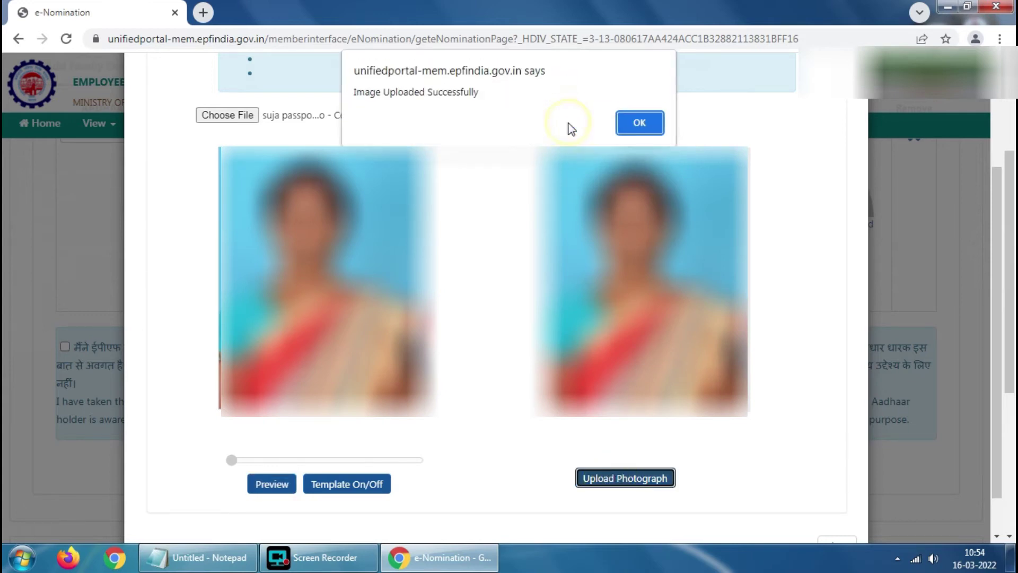
pyautogui.click(648, 122)
pyautogui.scroll(3, 117, 260)
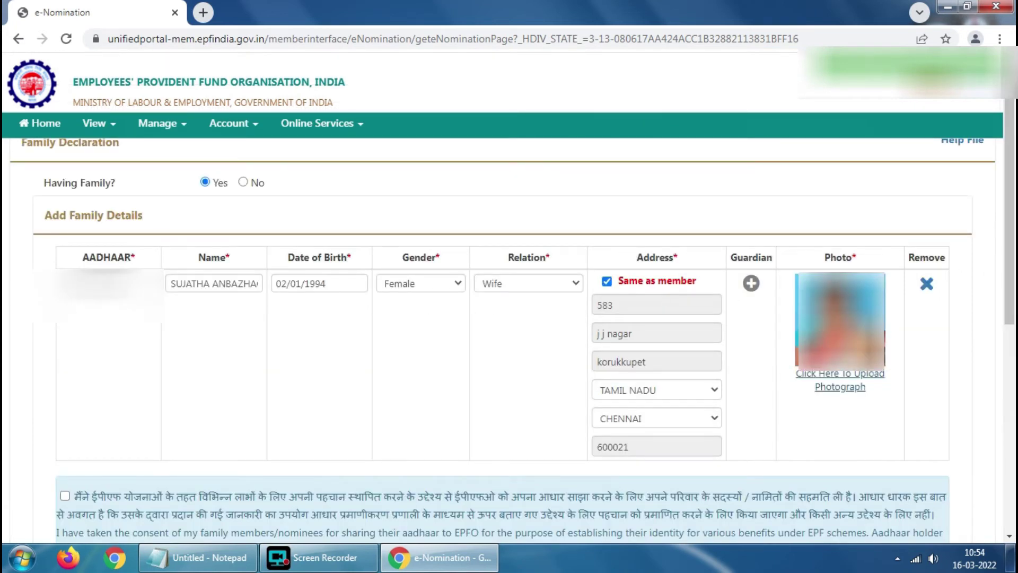
# - Accept the Aadhaar-sharing consent, save the family details, and scroll to the EPF Nomination table
pyautogui.scroll(-2, 65, 387)
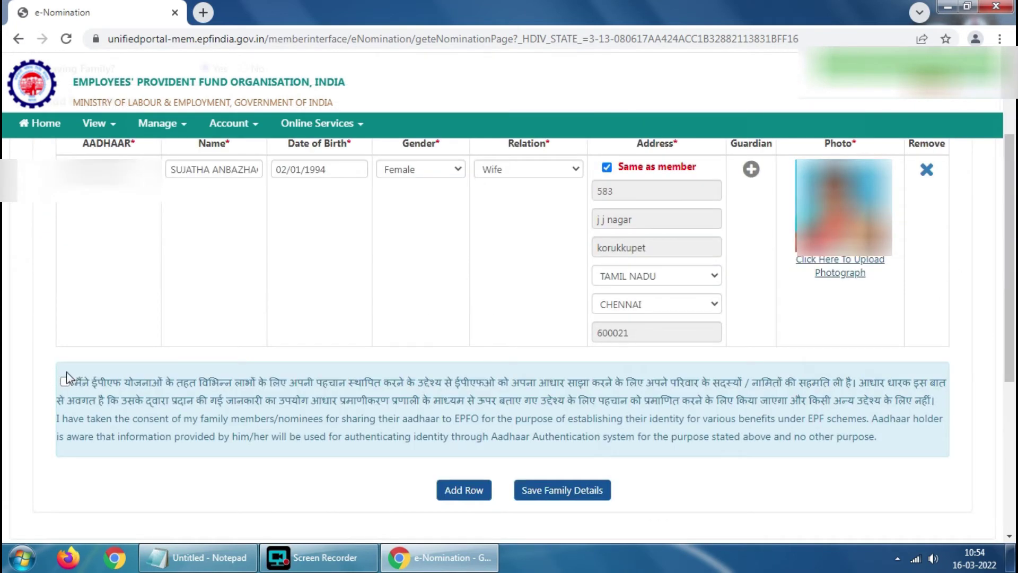
pyautogui.click(65, 382)
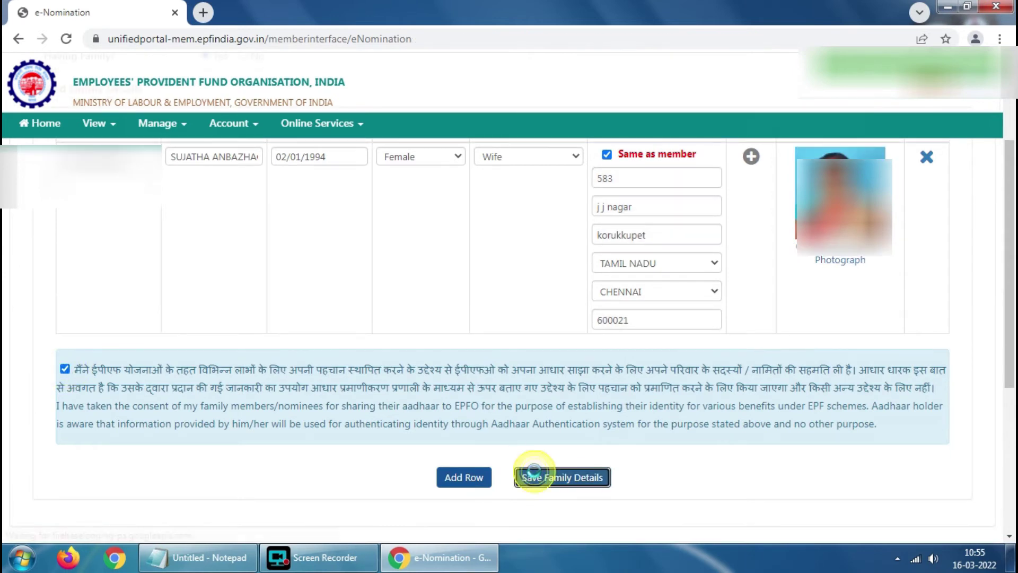
pyautogui.click(534, 485)
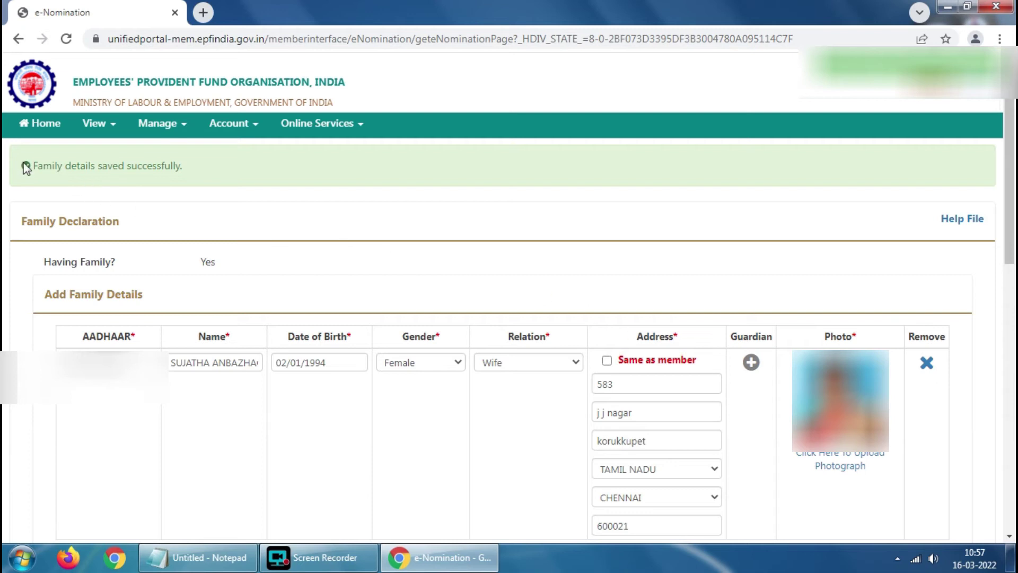
pyautogui.scroll(-8, 455, 179)
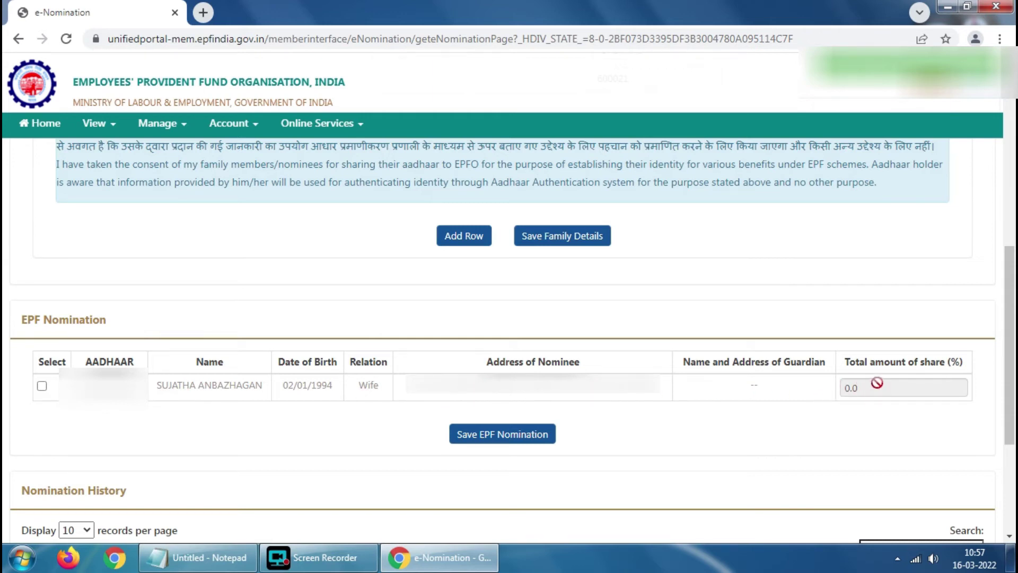
# - Select the wife as EPF nominee with a 100% share and save the nomination
pyautogui.click(41, 388)
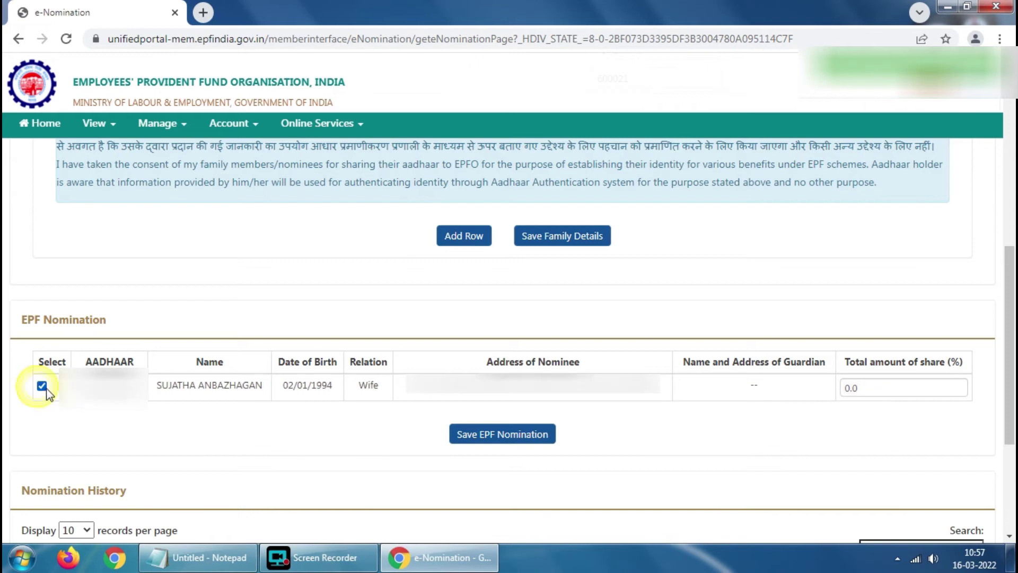
pyautogui.click(864, 391)
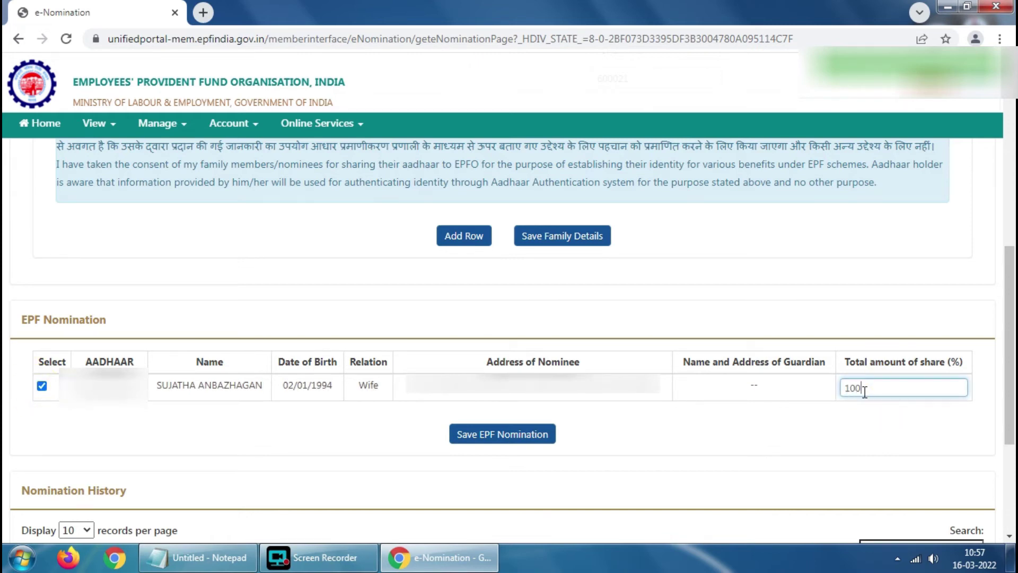
pyautogui.click(522, 437)
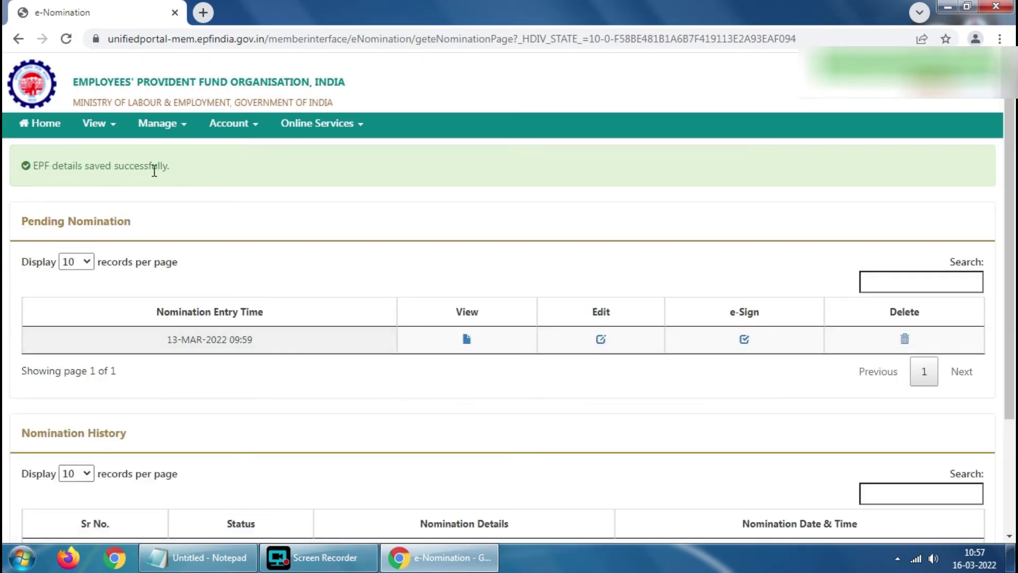
pyautogui.scroll(-3, 255, 199)
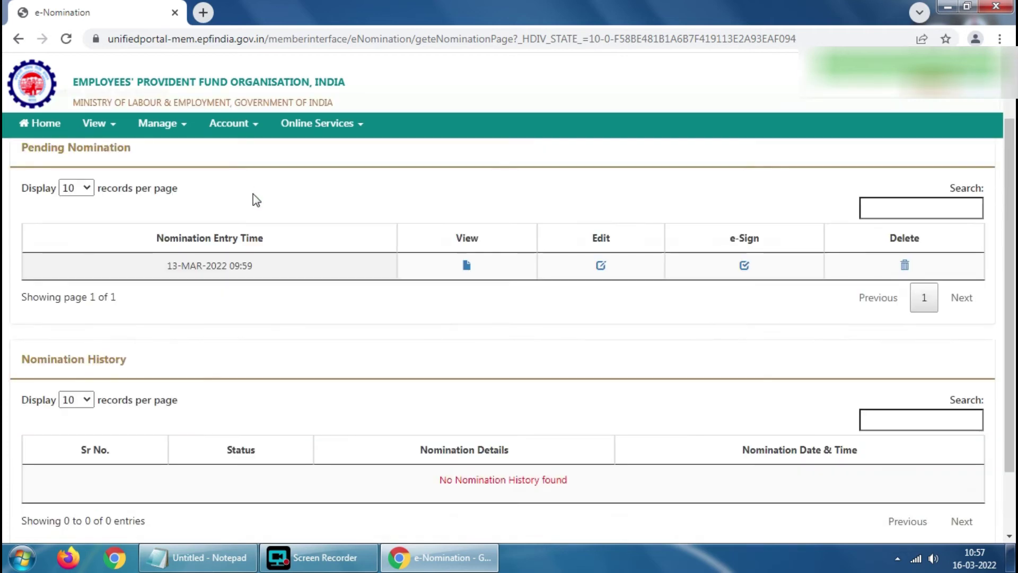
pyautogui.scroll(1, 223, 305)
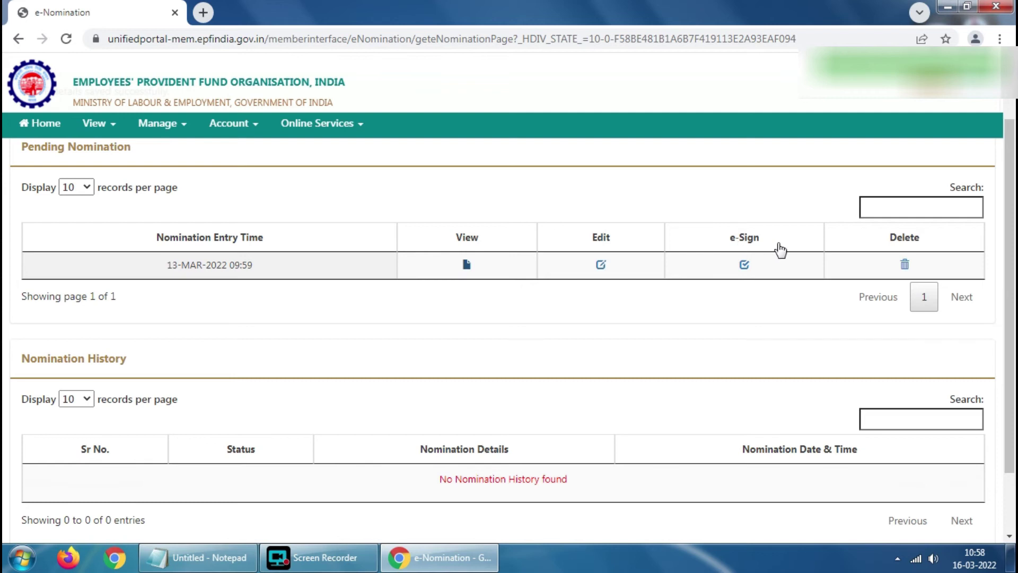
# - Start e-Sign on the pending nomination and give the Aadhaar e-KYC consent
pyautogui.click(744, 266)
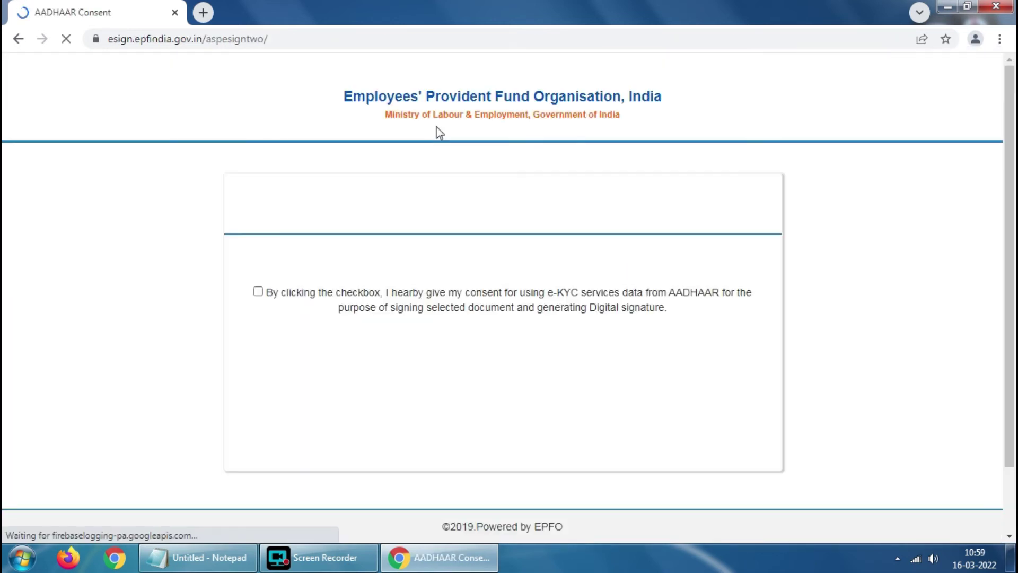
pyautogui.click(257, 296)
pyautogui.click(257, 336)
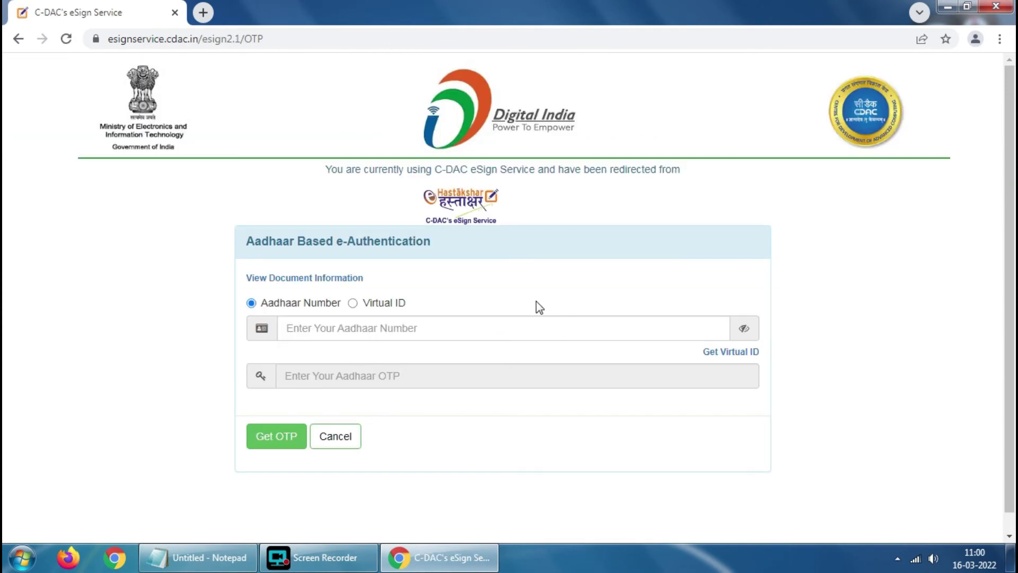
# - Paste the Aadhaar number into C-DAC eSign and request an OTP
pyautogui.click(402, 327)
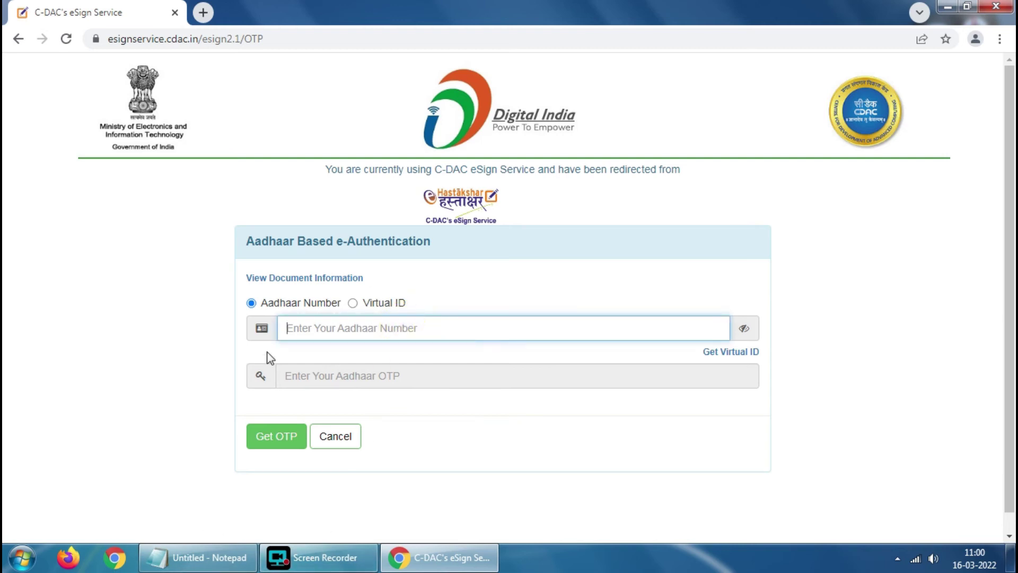
pyautogui.hotkey('ctrl', 'v')
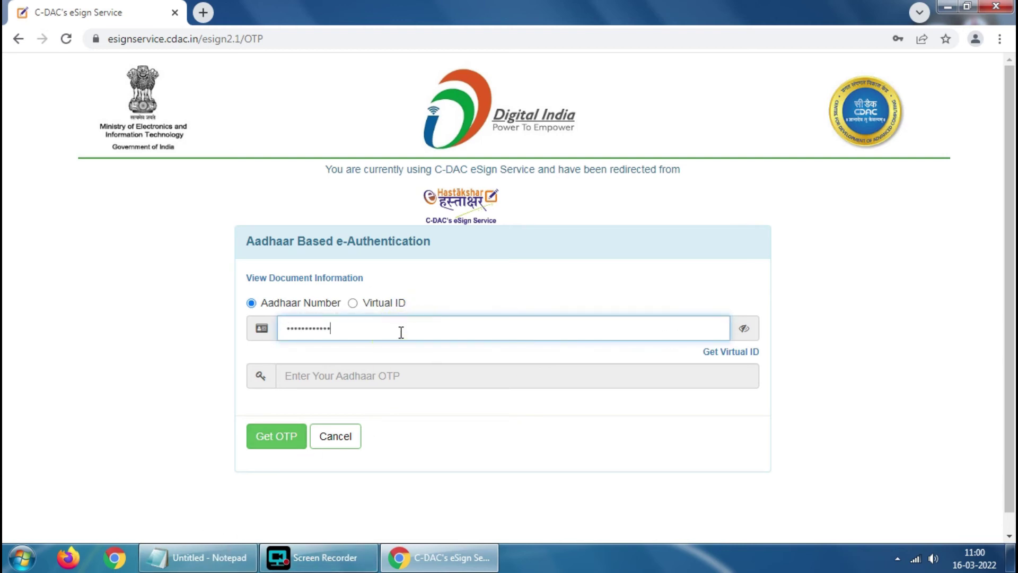
pyautogui.click(267, 437)
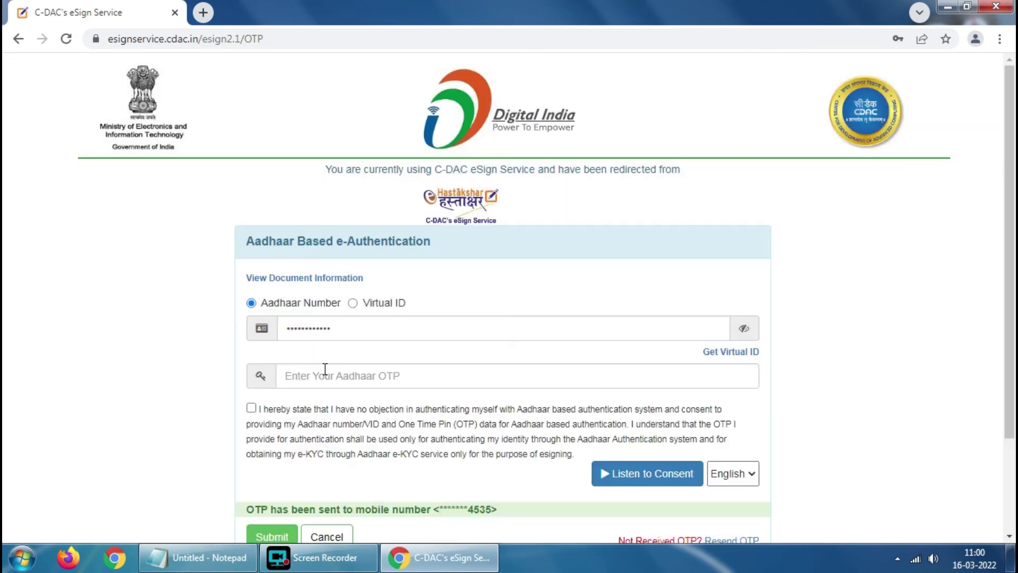
# - Enter the received OTP, accept consent and submit, then open the signed Form 2 PDF
pyautogui.click(324, 370)
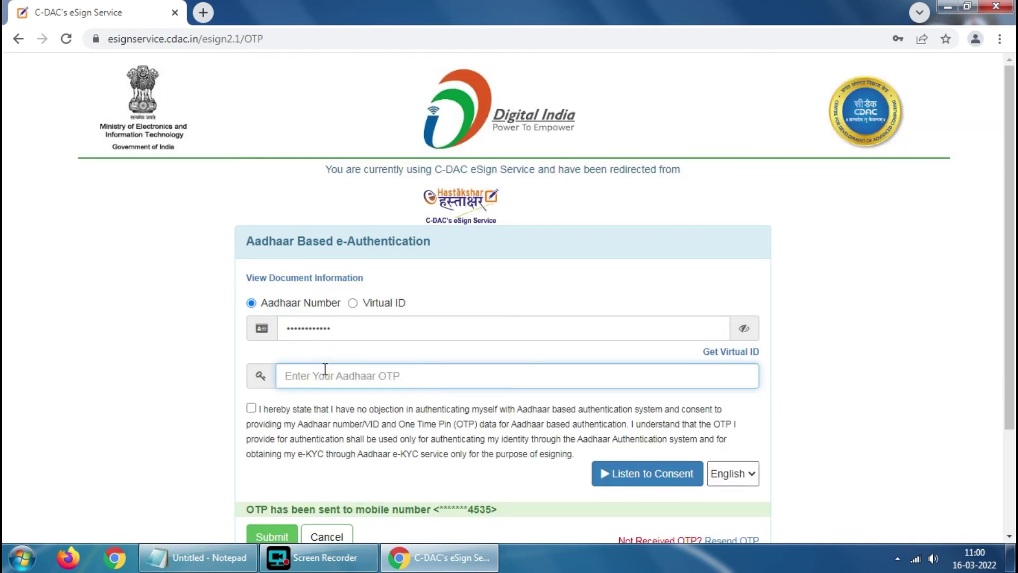
pyautogui.write('123456')
pyautogui.click(251, 408)
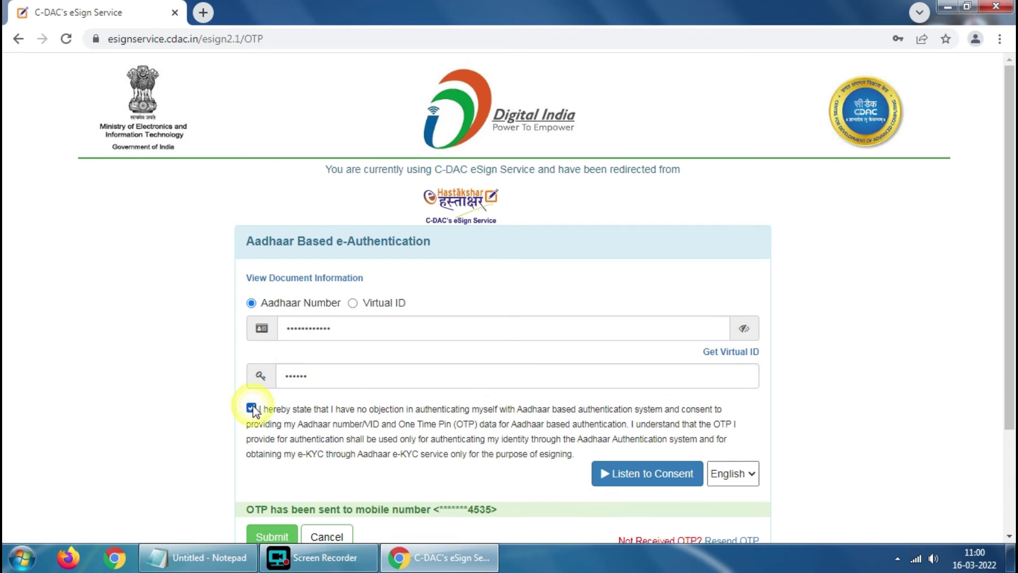
pyautogui.scroll(-2, 531, 380)
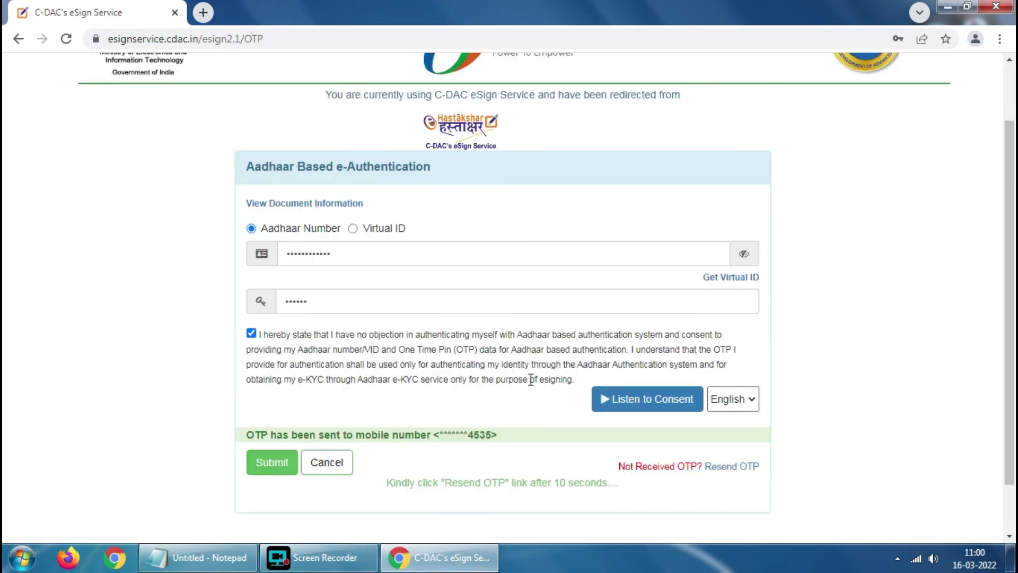
pyautogui.click(272, 462)
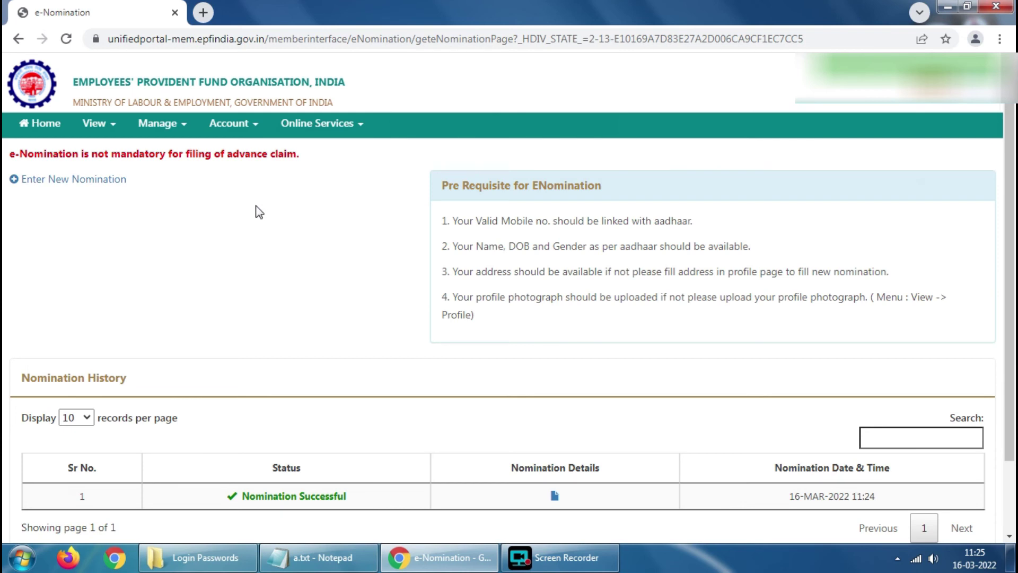
pyautogui.scroll(-2, 259, 212)
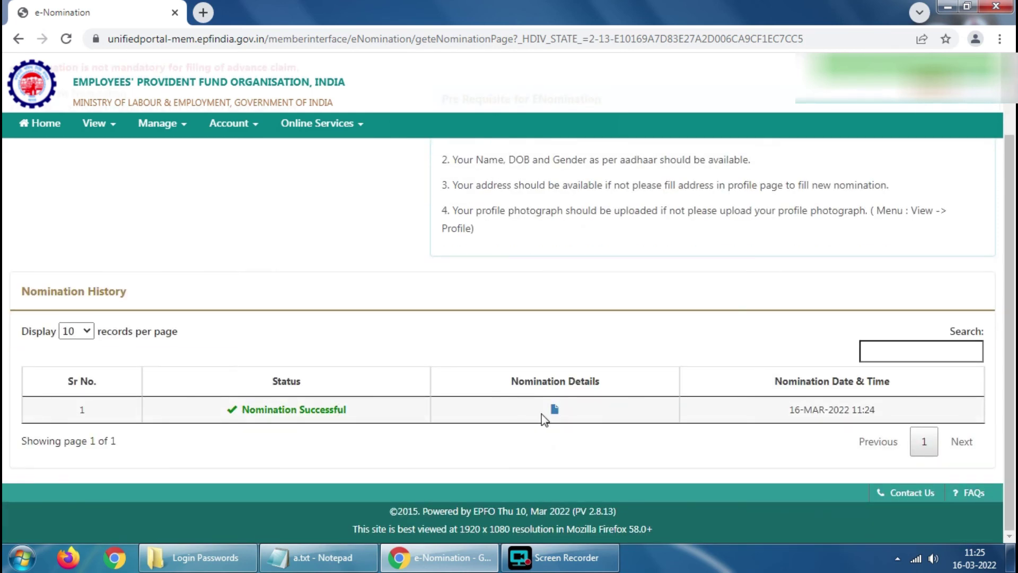
pyautogui.click(557, 412)
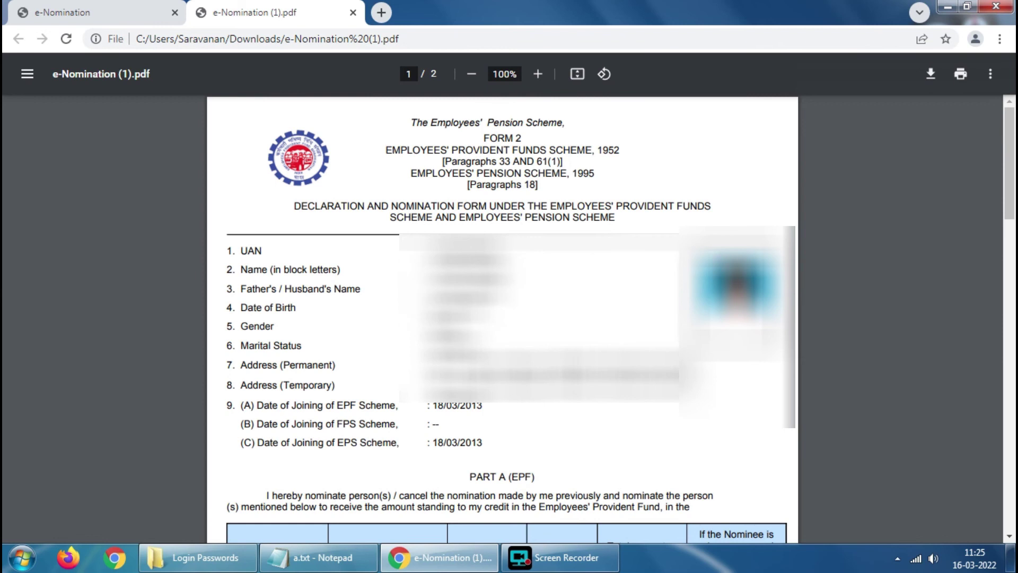
# - Review e-Nomination (1).pdf down to the page-2 eSign stamp showing the wife as 100% EPF nominee
pyautogui.scroll(-7, 502, 318)
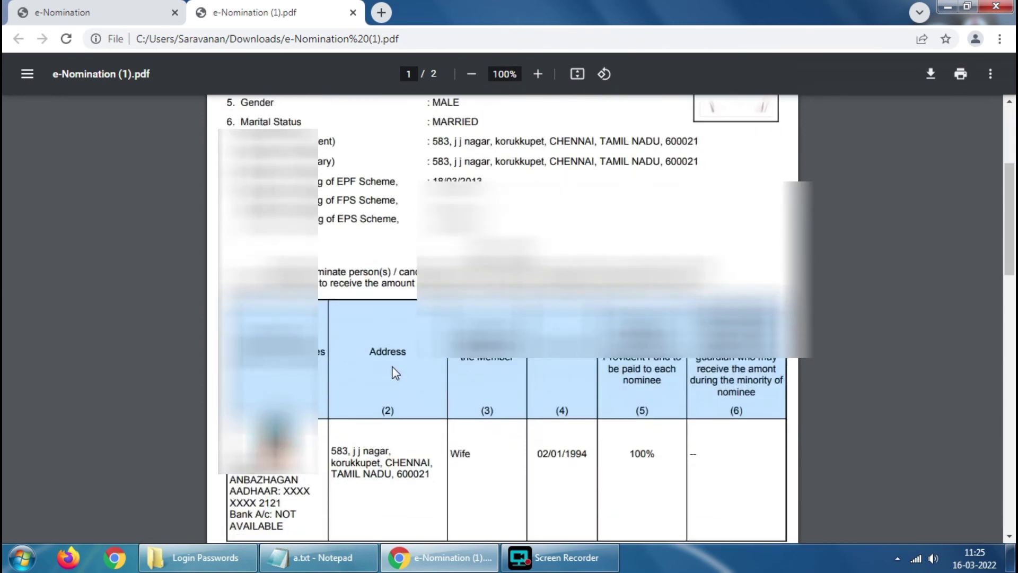
pyautogui.scroll(-10, 502, 318)
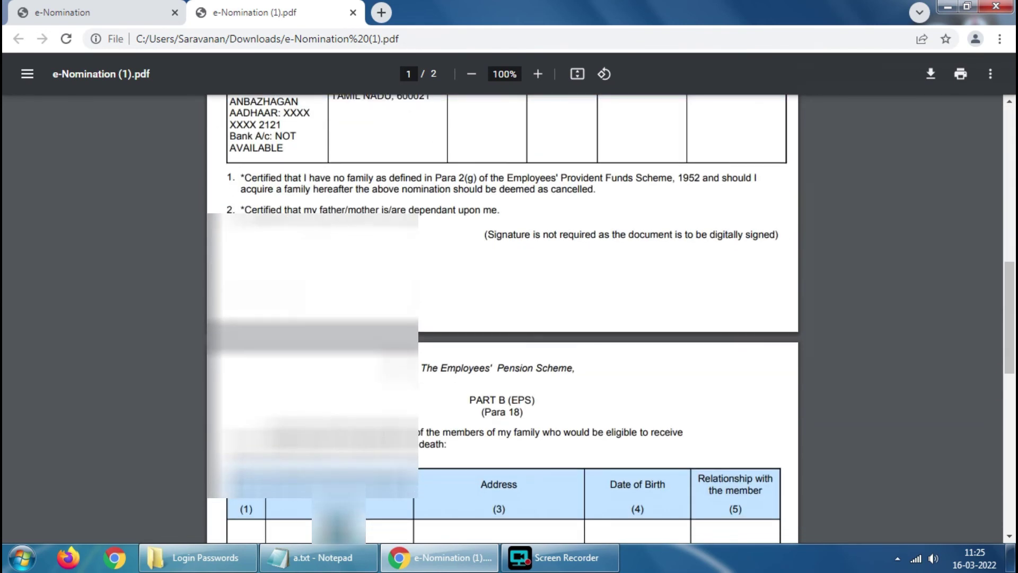
pyautogui.scroll(-7, 393, 359)
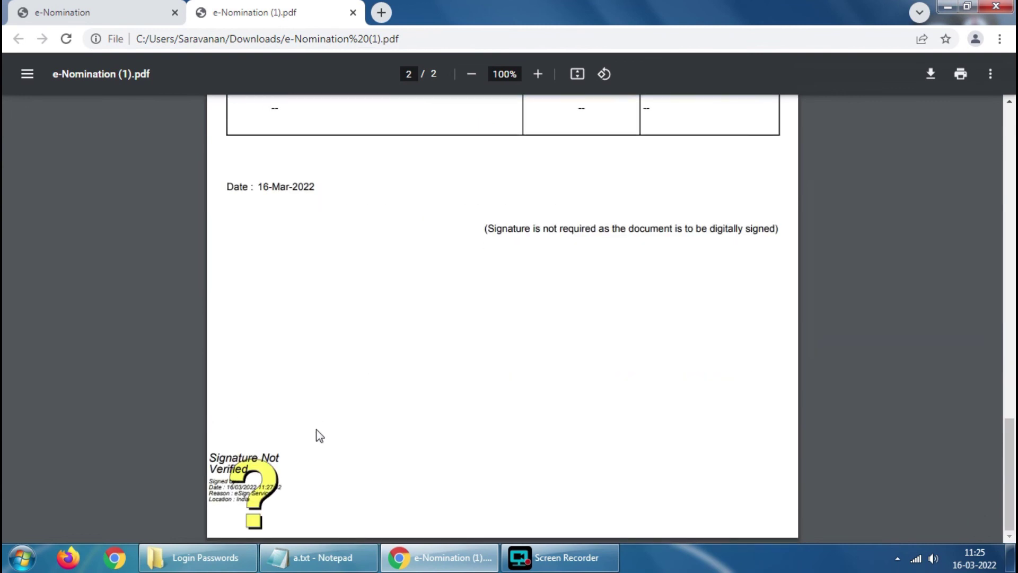
pyautogui.scroll(12, 523, 289)
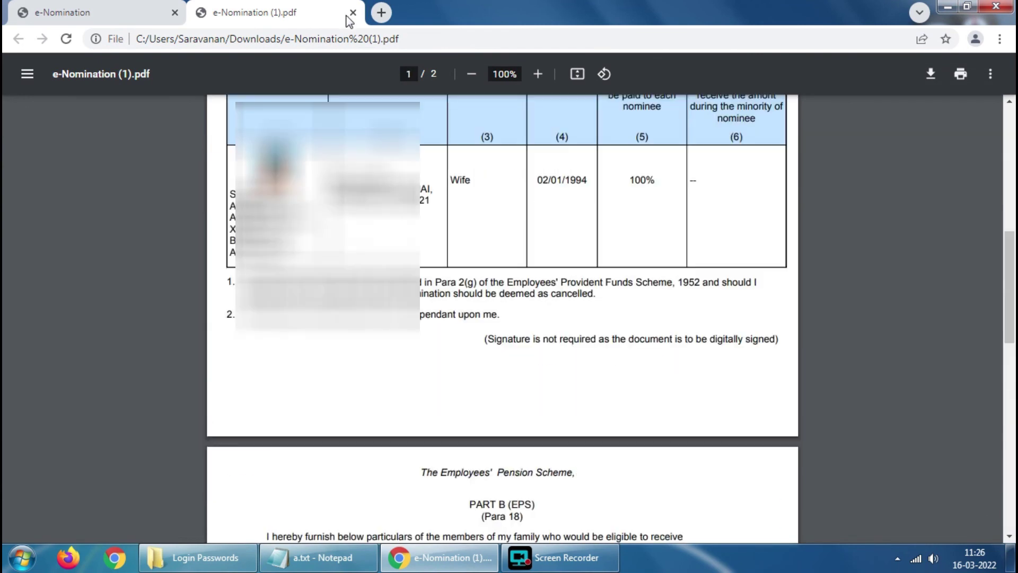
# - Close the e-Nomination (1).pdf tab to return to the e-Nomination history page
pyautogui.click(353, 13)
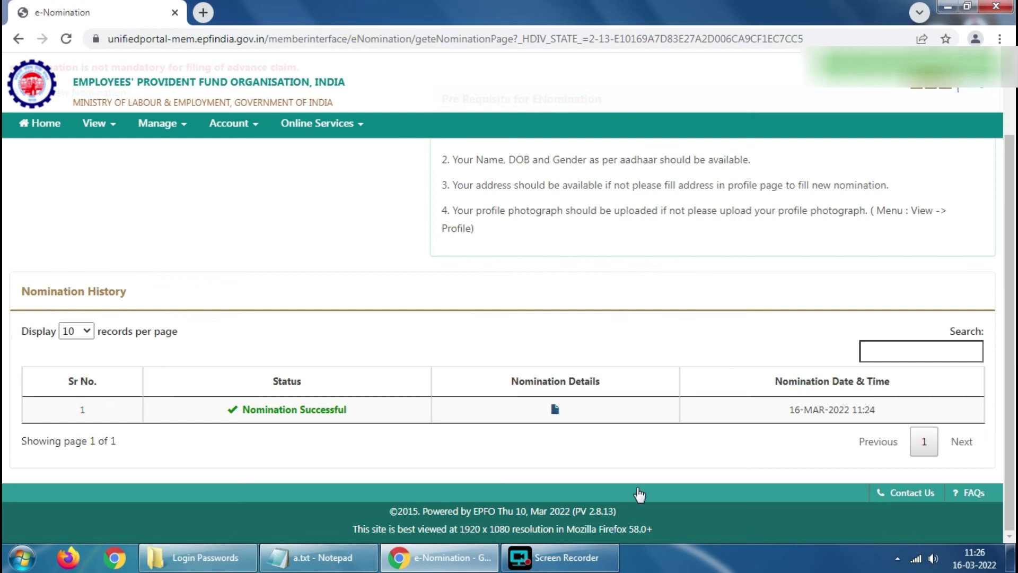